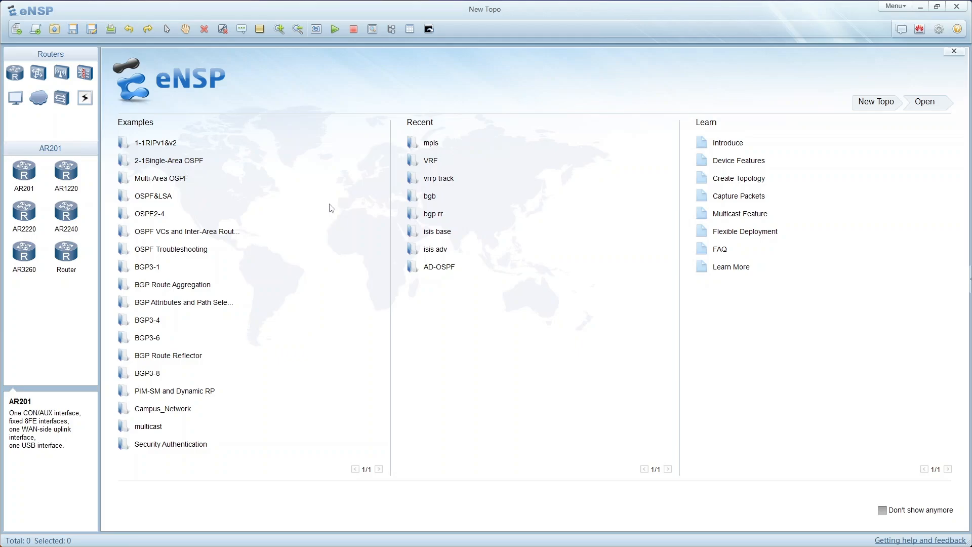
# - Create a new topology and place two PC end devices side by side in its upper area
pyautogui.click(20, 32)
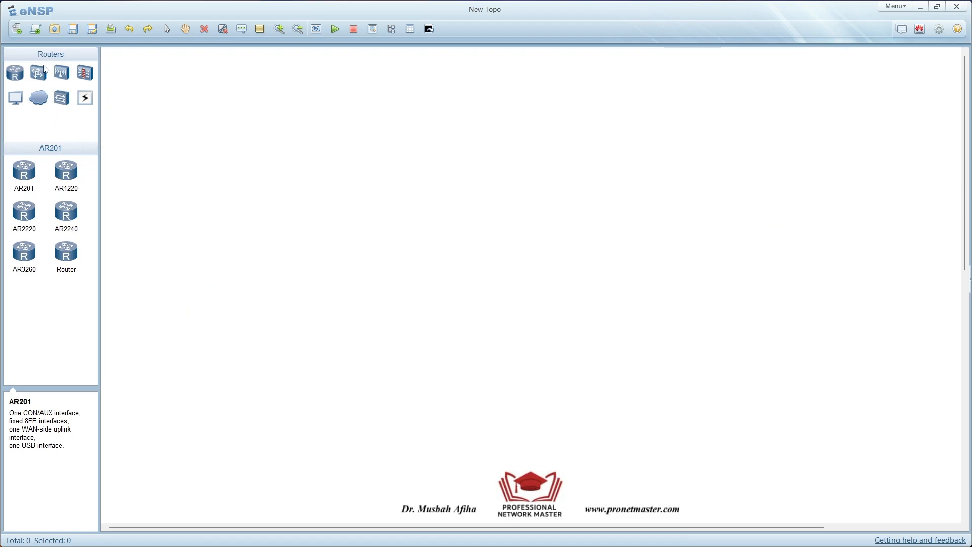
pyautogui.click(16, 98)
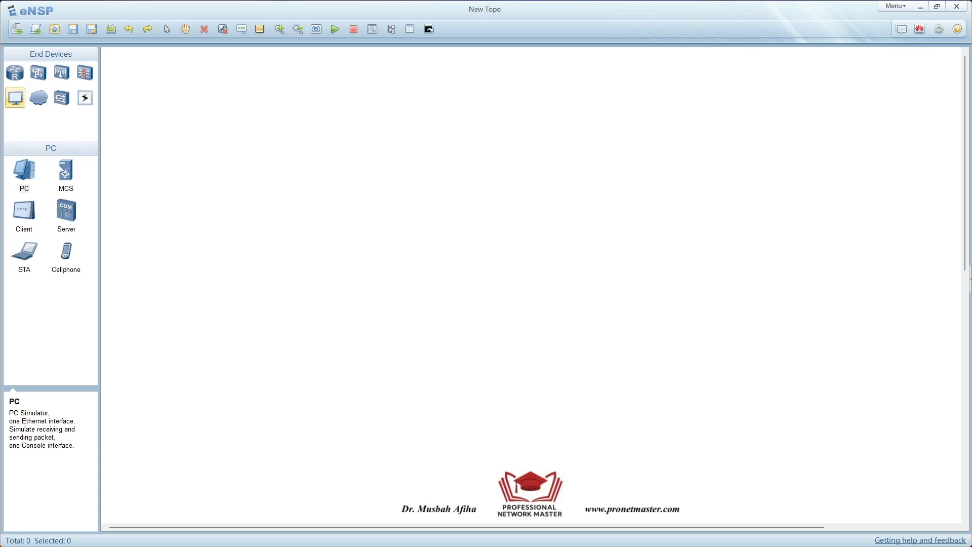
pyautogui.click(25, 175)
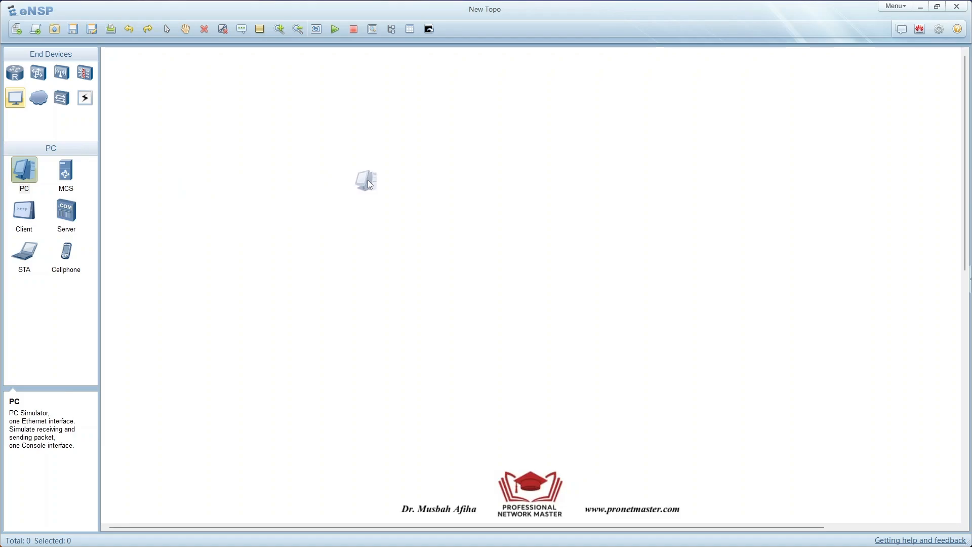
pyautogui.click(373, 136)
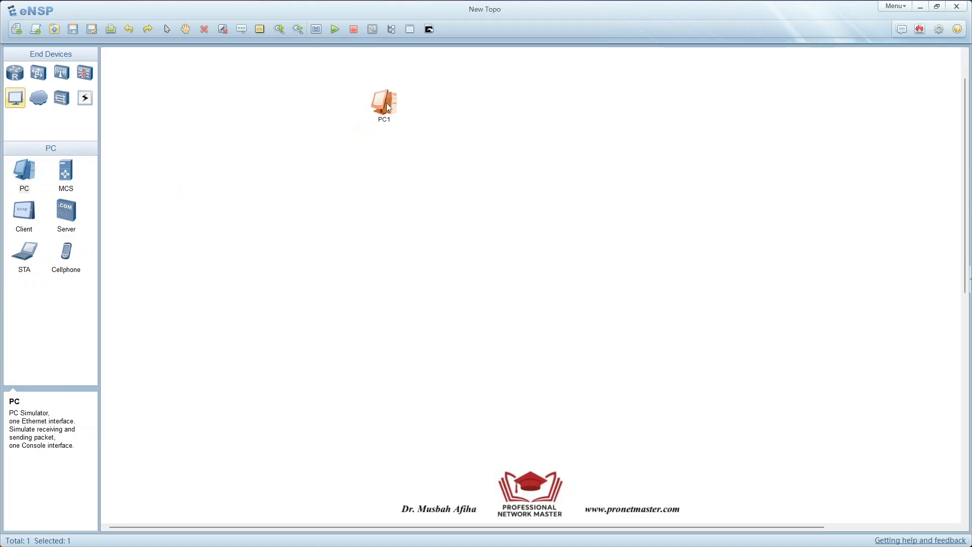
pyautogui.click(26, 175)
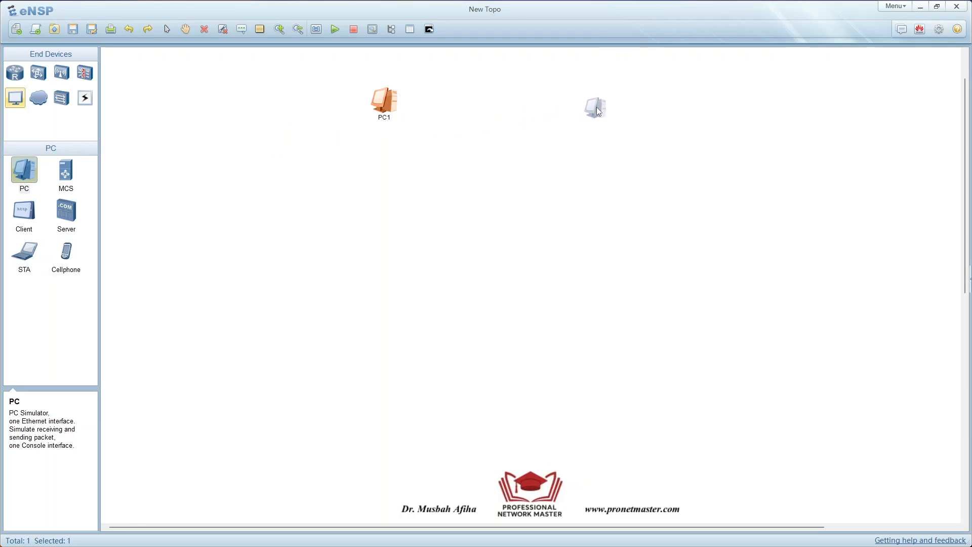
pyautogui.click(614, 108)
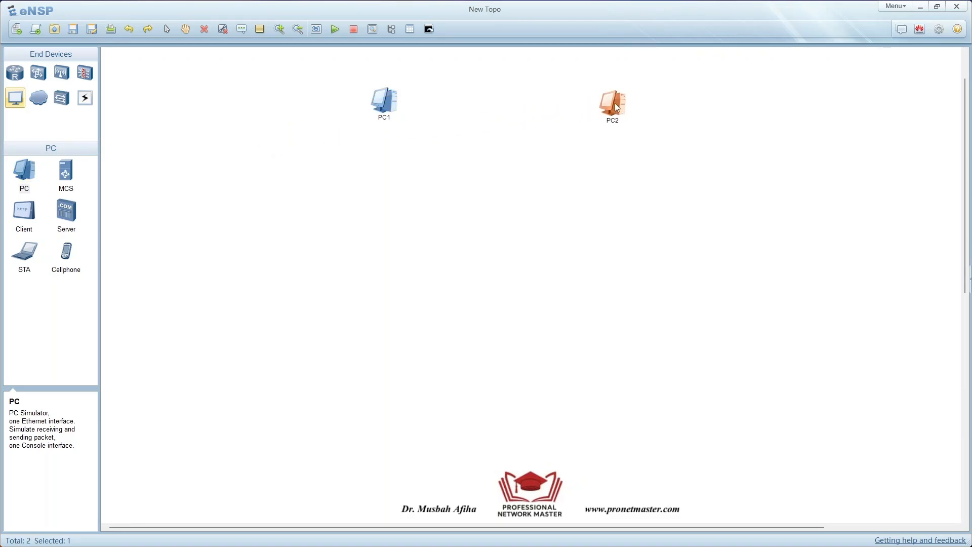
pyautogui.click(318, 128)
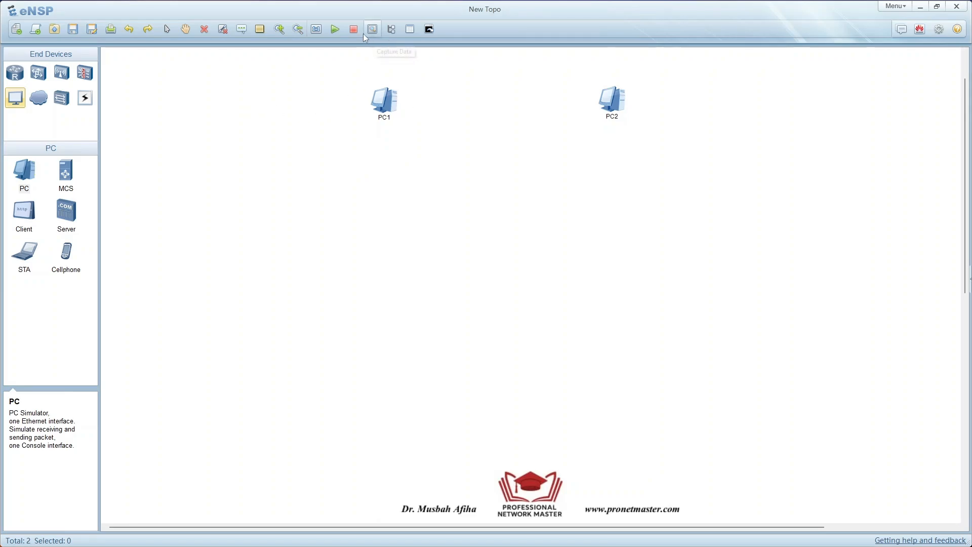
# - Reposition PC1 and PC2 so they sit level with each other near the top of the canvas
pyautogui.click(281, 32)
pyautogui.click(282, 32)
pyautogui.moveTo(453, 130); pyautogui.dragTo(433, 105)
pyautogui.moveTo(721, 120); pyautogui.dragTo(658, 91)
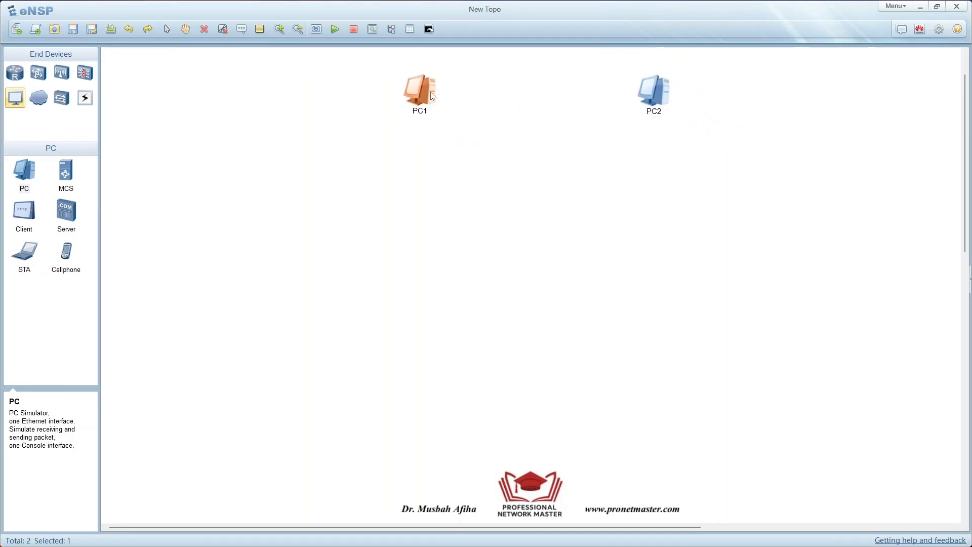
pyautogui.click(535, 114)
# - Connect PC1's Ethernet 0/0/1 interface to PC2's Ethernet 0/0/1 interface with a copper cable
pyautogui.click(88, 103)
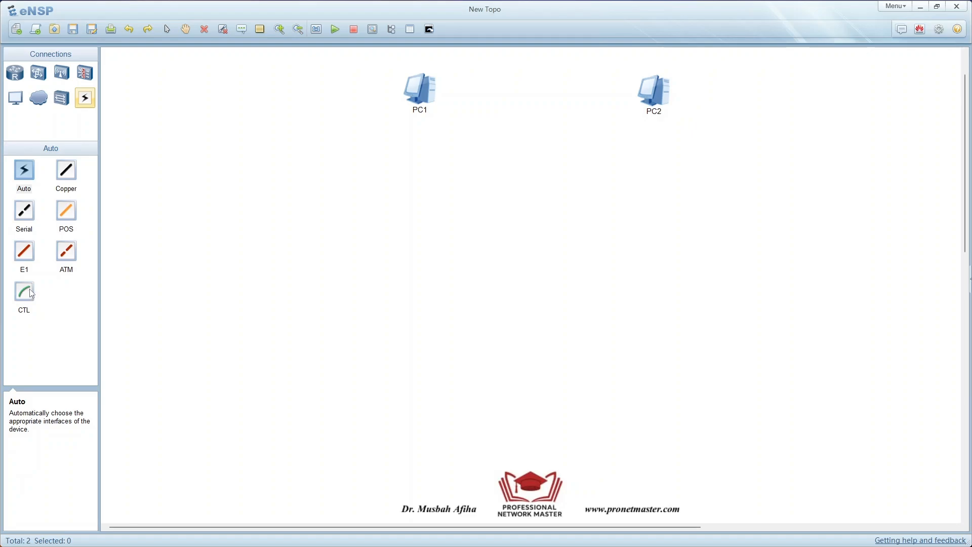
pyautogui.click(69, 174)
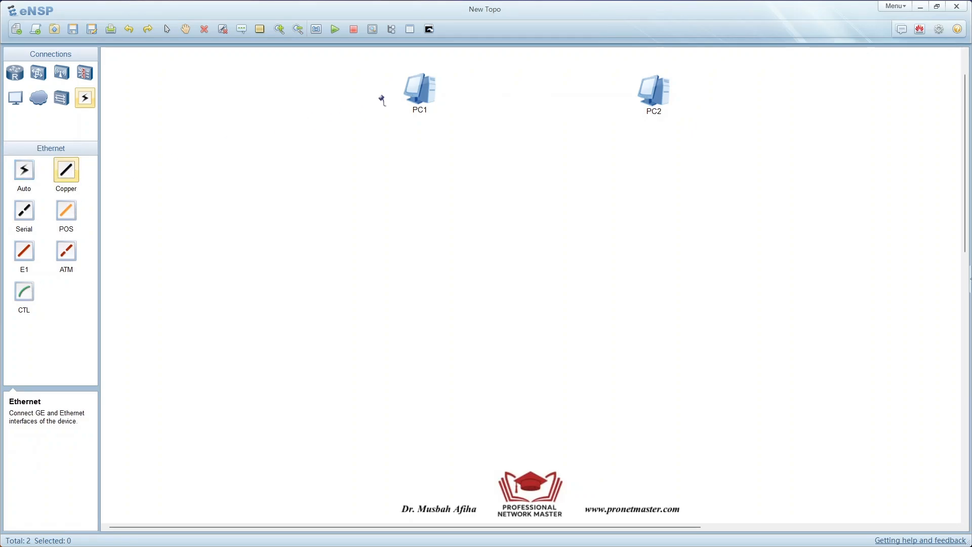
pyautogui.click(424, 92)
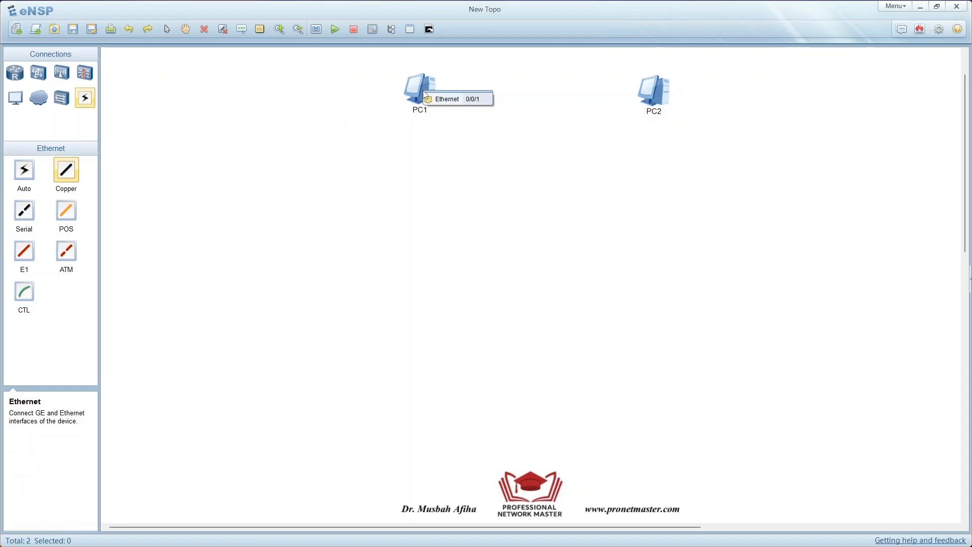
pyautogui.click(458, 103)
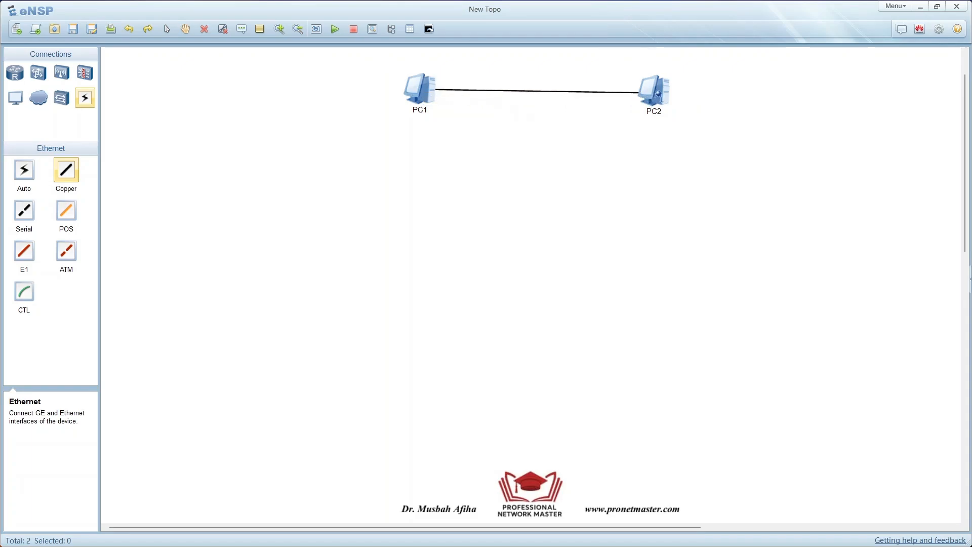
pyautogui.click(659, 94)
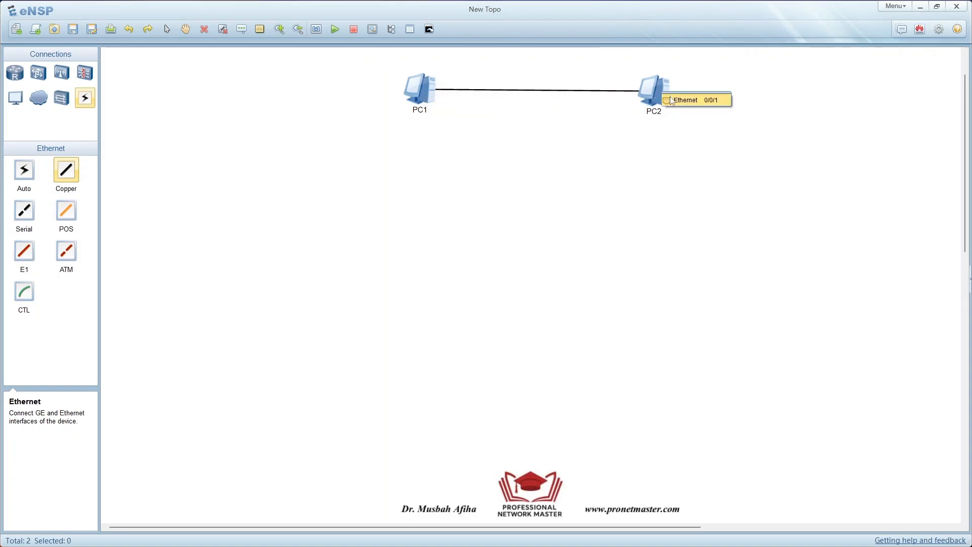
pyautogui.click(673, 100)
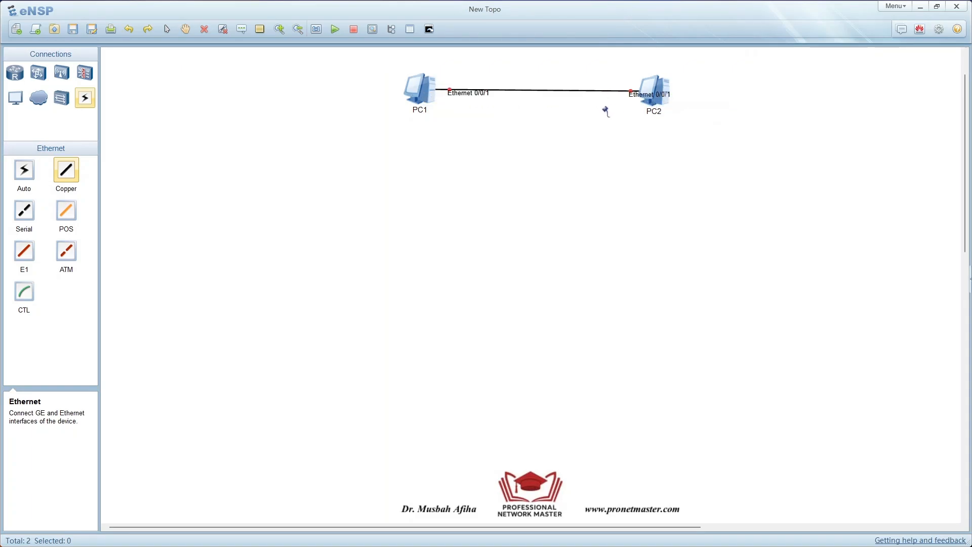
# - Move both Ethernet 0/0/1 interface labels just below the link so they are clear of the PCs
pyautogui.click(167, 31)
pyautogui.moveTo(649, 101); pyautogui.dragTo(606, 103)
pyautogui.moveTo(477, 100); pyautogui.dragTo(480, 103)
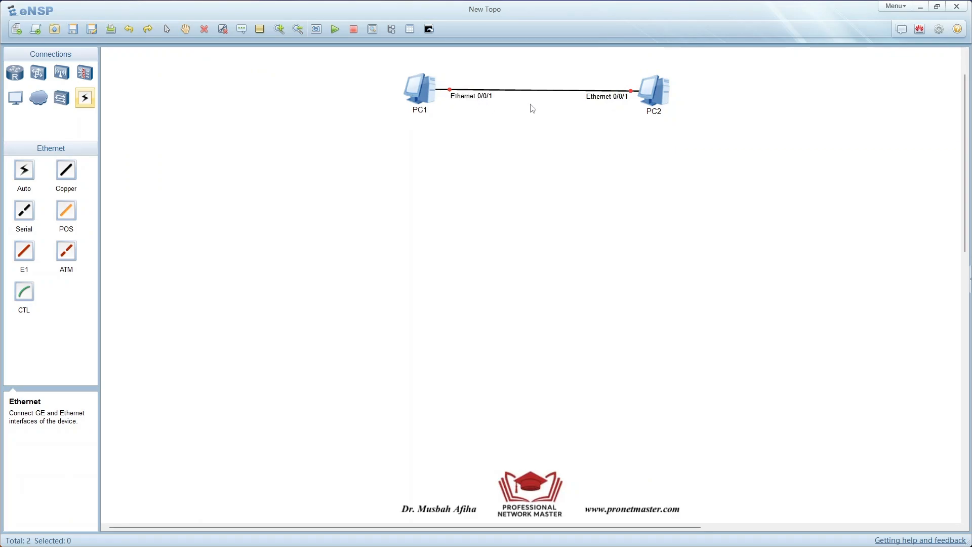
pyautogui.moveTo(602, 103); pyautogui.dragTo(599, 104)
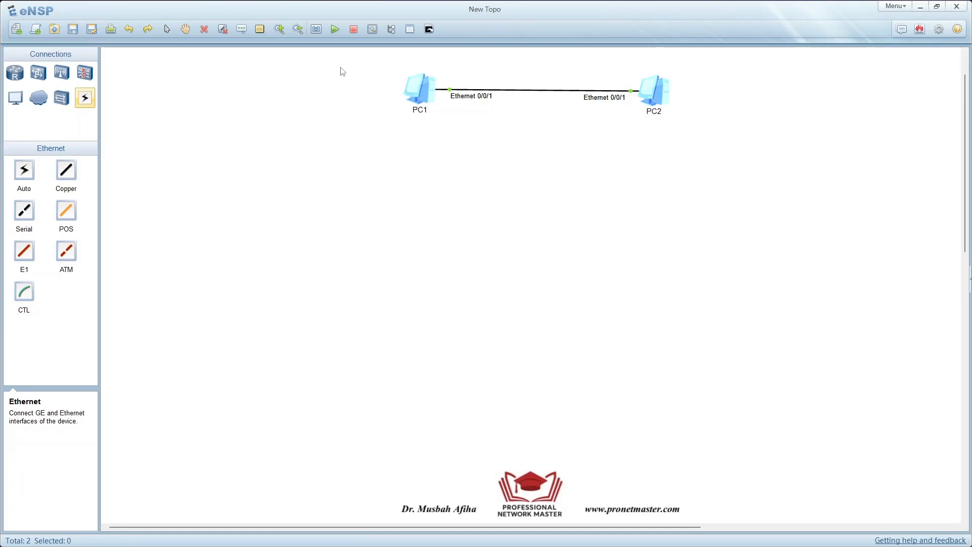
# - Add a text label reading 192.168.1.10/24 and centre it beneath PC1
pyautogui.click(242, 29)
pyautogui.click(416, 128)
pyautogui.write('192.168.')
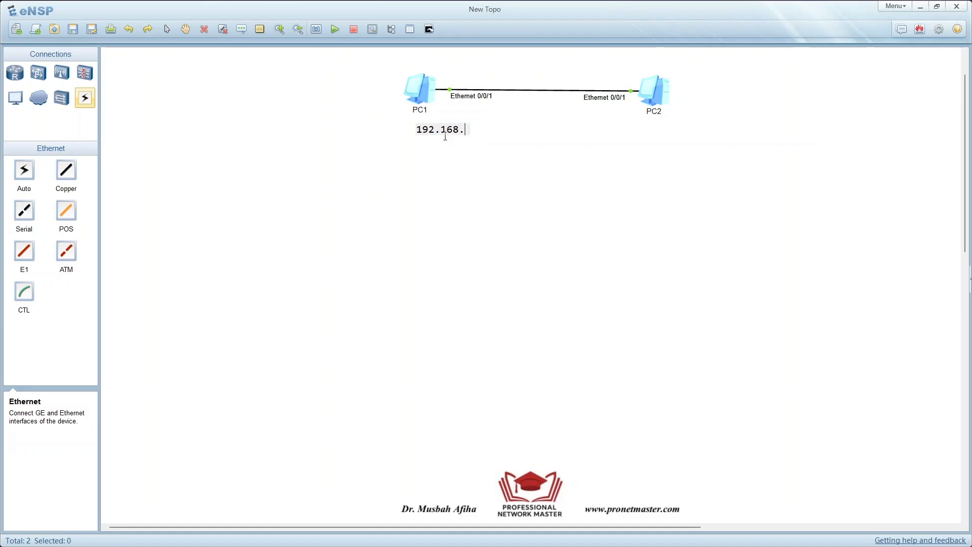
pyautogui.write('1.10/24')
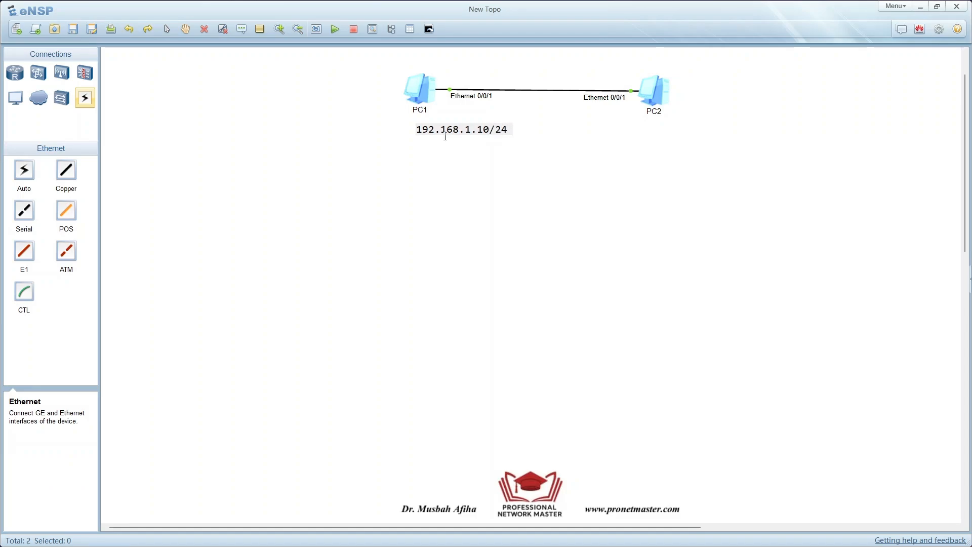
pyautogui.click(492, 154)
pyautogui.moveTo(476, 135); pyautogui.dragTo(426, 135)
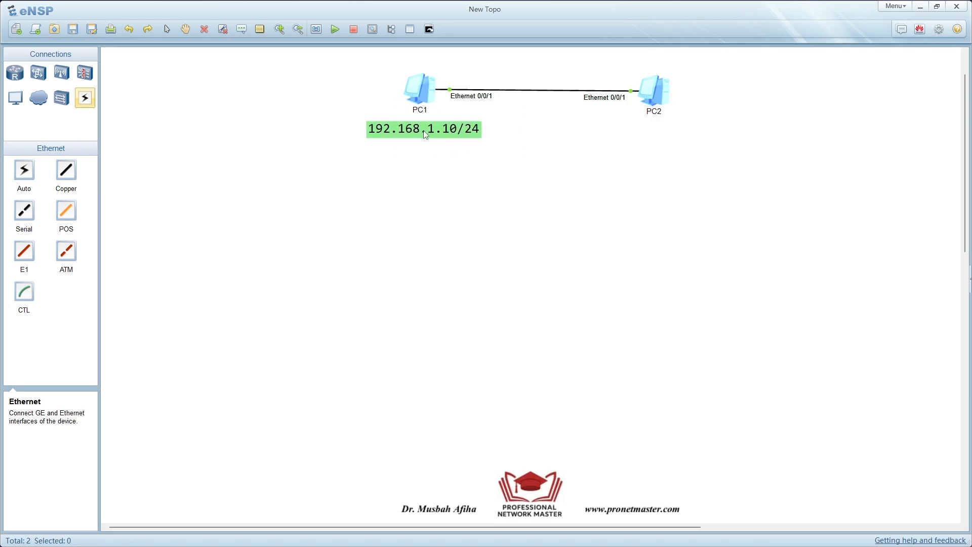
# - Select the whole topology and shift it slightly up and to the left
pyautogui.click(280, 29)
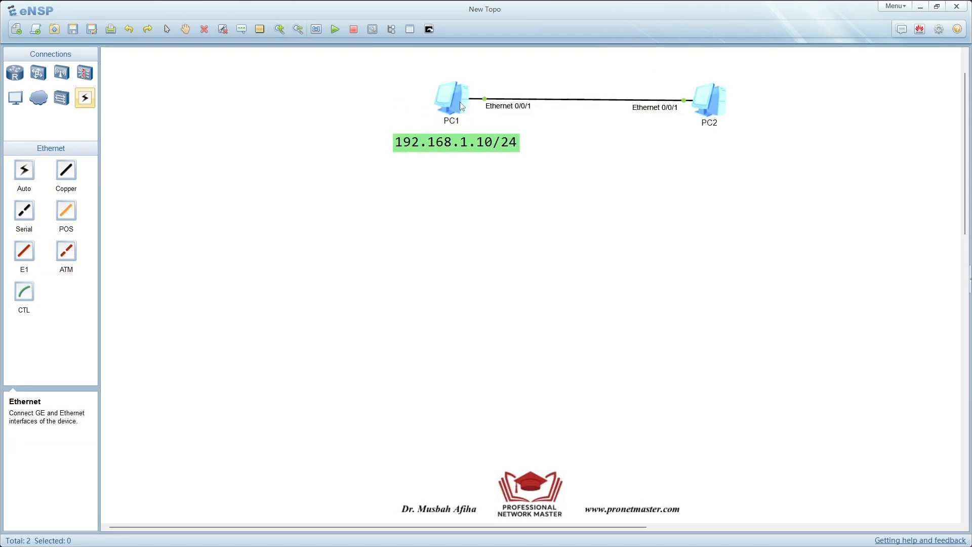
pyautogui.moveTo(329, 61); pyautogui.dragTo(782, 190)
pyautogui.moveTo(741, 154); pyautogui.dragTo(725, 145)
pyautogui.click(834, 166)
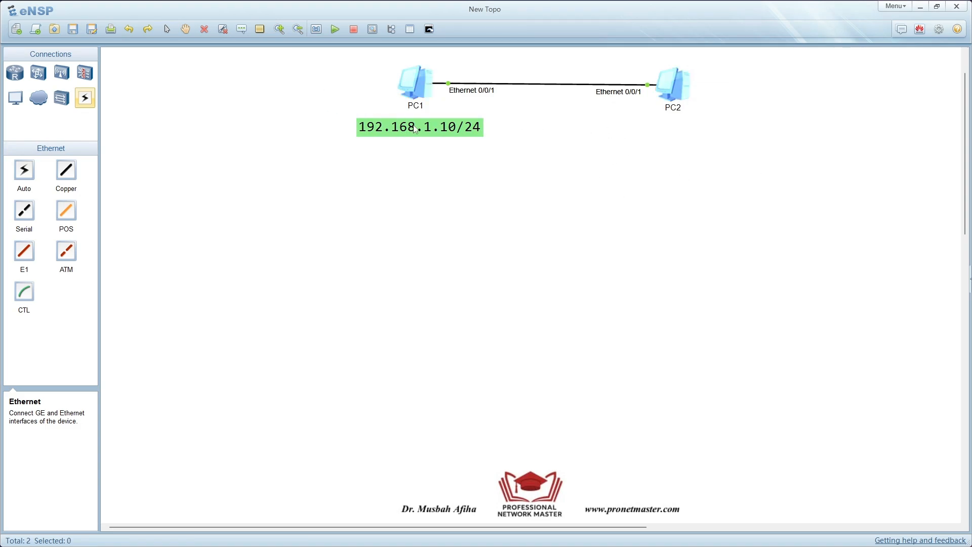
# - Duplicate the 192.168.1.10/24 label and place the copy beneath PC2
pyautogui.moveTo(352, 116); pyautogui.dragTo(492, 147)
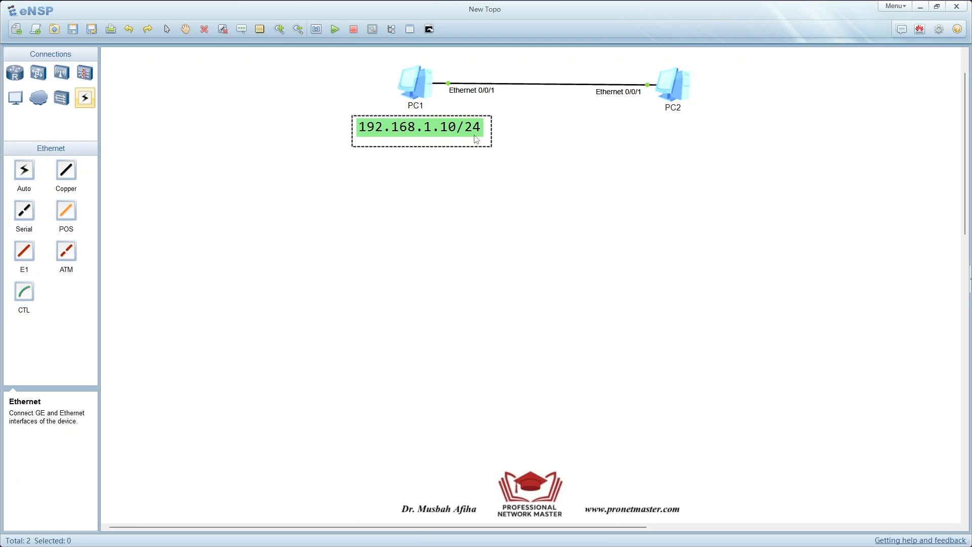
pyautogui.click(530, 154)
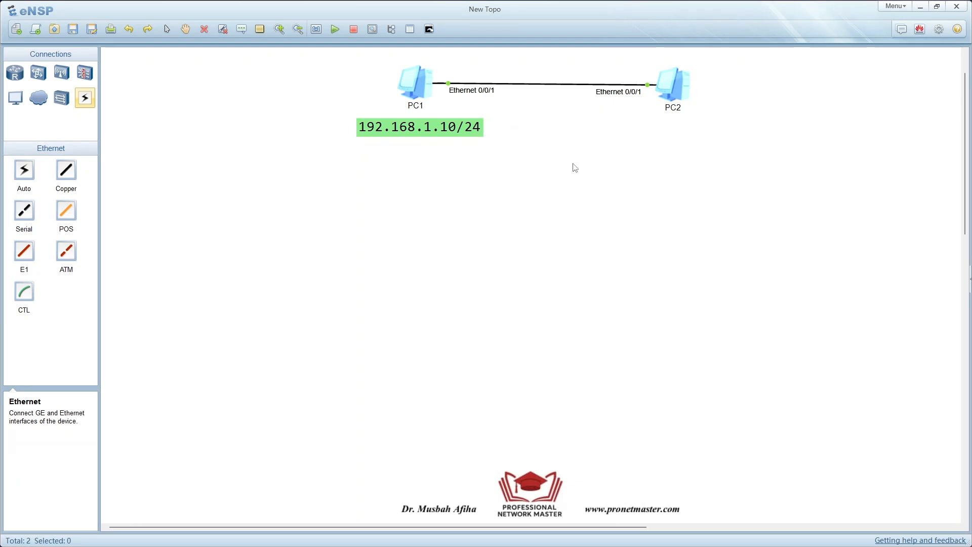
pyautogui.write('192.168.1.10/24')
pyautogui.moveTo(493, 169); pyautogui.dragTo(713, 134)
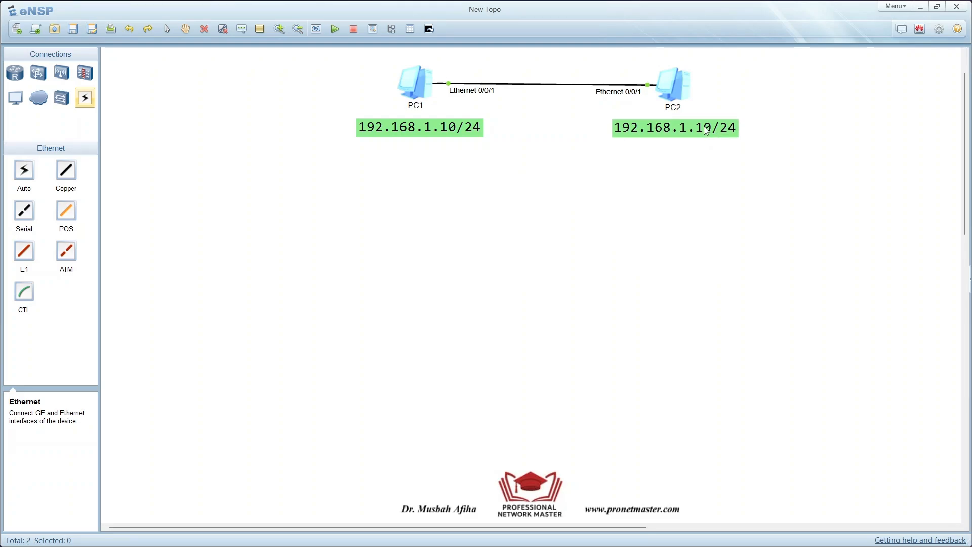
pyautogui.rightClick(713, 135)
pyautogui.click(681, 132)
# - Change the text of the address label beneath PC1 to 192.168.1.20/24
pyautogui.doubleClick(480, 131)
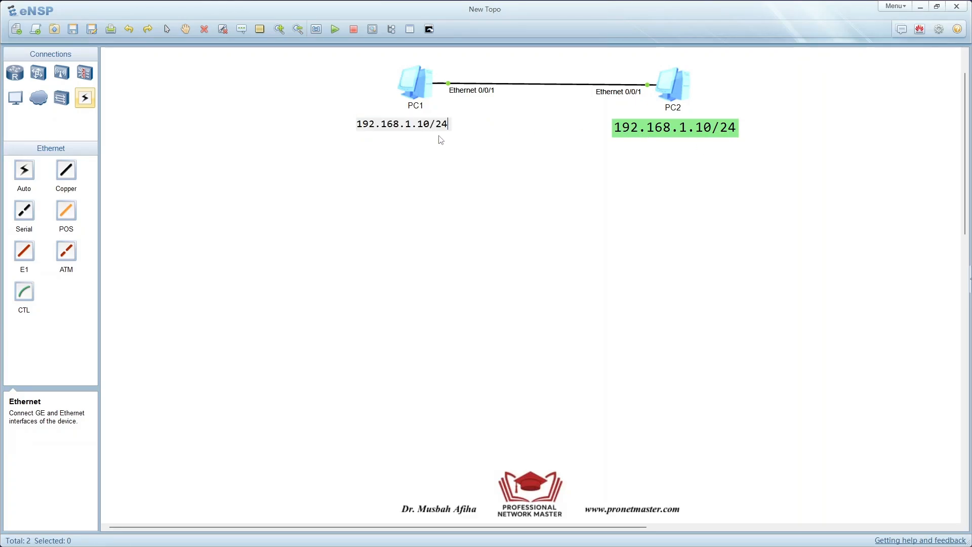
pyautogui.press('BackSpace')
pyautogui.press('BackSpace')
pyautogui.write('20')
pyautogui.click(510, 136)
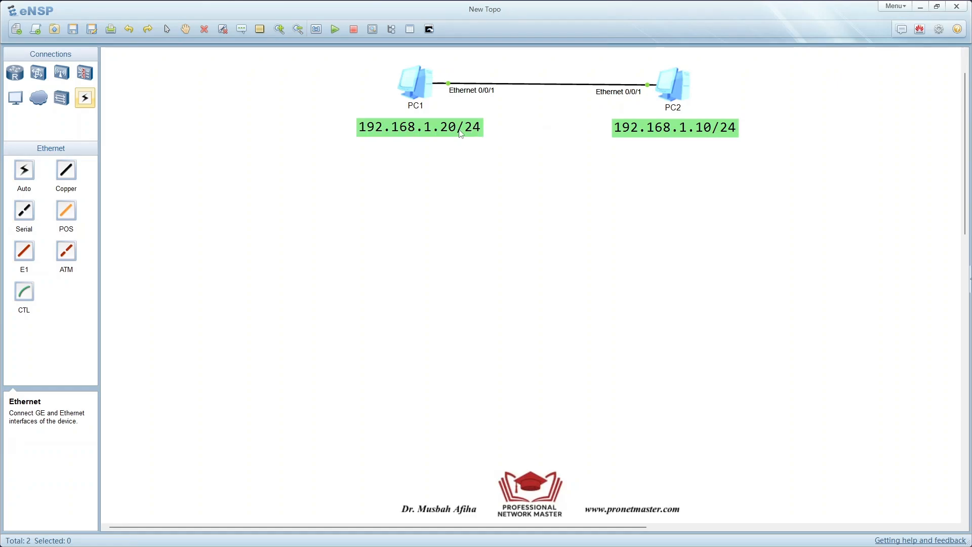
# - Swap the two address labels so 192.168.1.10/24 sits beneath PC1 and 192.168.1.20/24 beneath PC2
pyautogui.moveTo(434, 133); pyautogui.dragTo(709, 208)
pyautogui.moveTo(678, 139); pyautogui.dragTo(415, 140)
pyautogui.moveTo(622, 128); pyautogui.dragTo(346, 124)
# - Set the font size of the 192.168.1.10/24 label to 10 and centre it under PC1
pyautogui.rightClick(442, 126)
pyautogui.moveTo(476, 132)
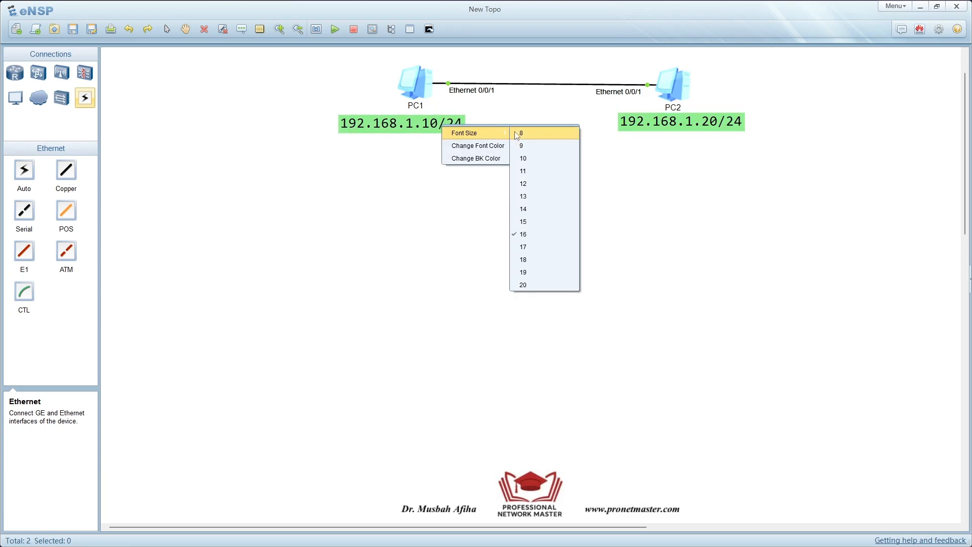
pyautogui.click(533, 158)
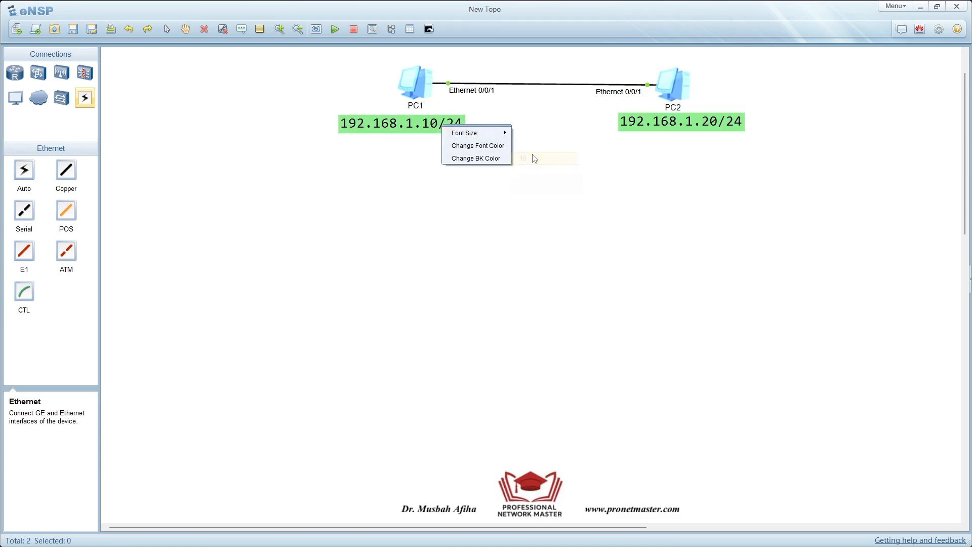
pyautogui.moveTo(400, 122); pyautogui.dragTo(426, 121)
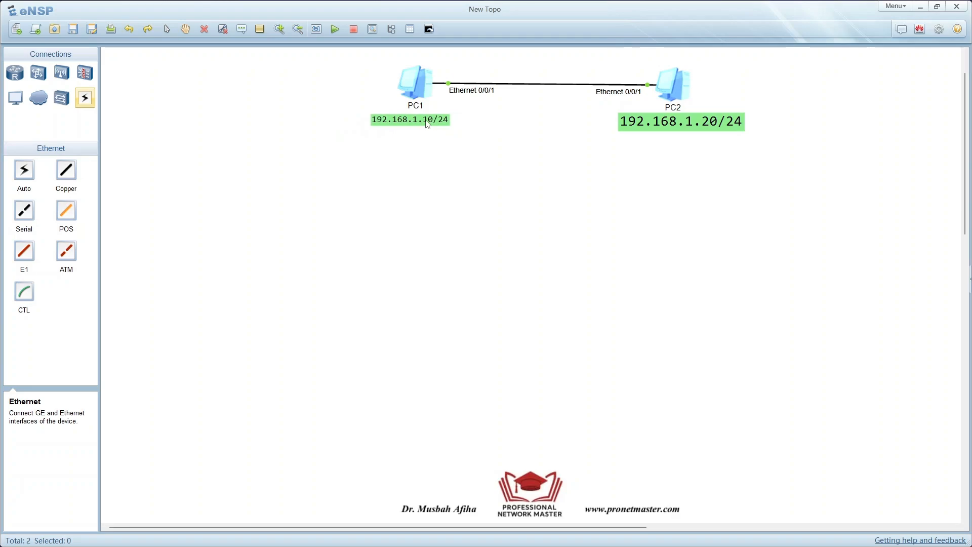
# - Set the font size of the 192.168.1.20/24 label to 10 and centre it under PC2
pyautogui.rightClick(672, 118)
pyautogui.moveTo(705, 128)
pyautogui.click(765, 151)
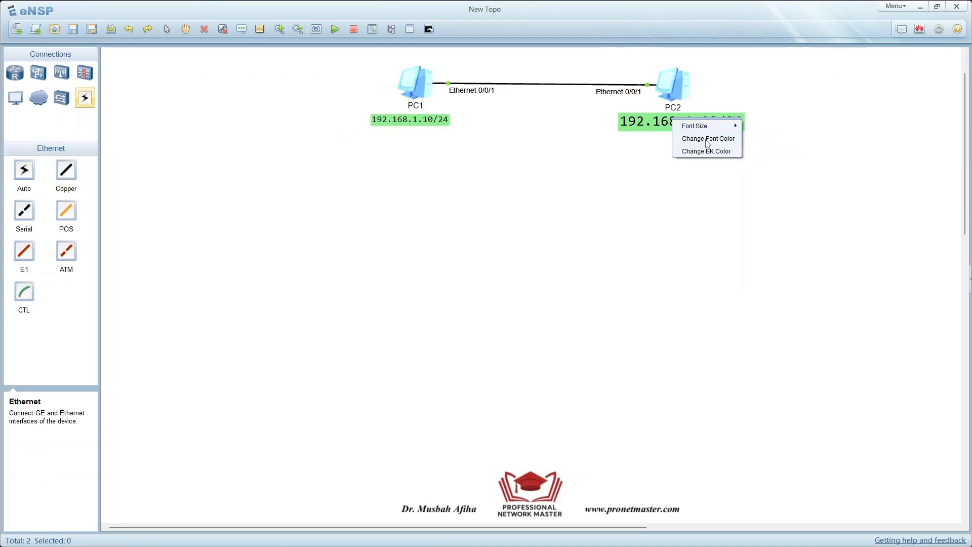
pyautogui.moveTo(674, 126); pyautogui.dragTo(690, 123)
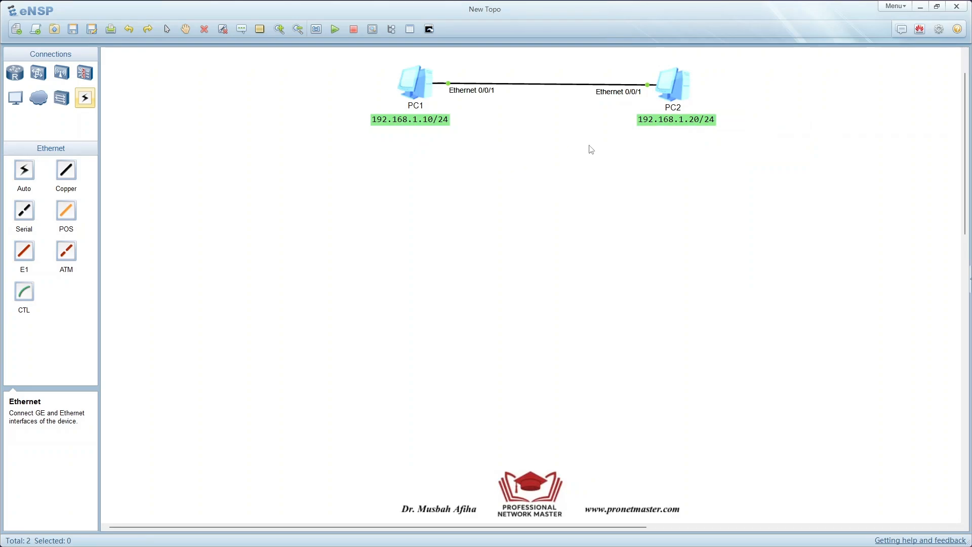
pyautogui.moveTo(667, 126); pyautogui.dragTo(670, 126)
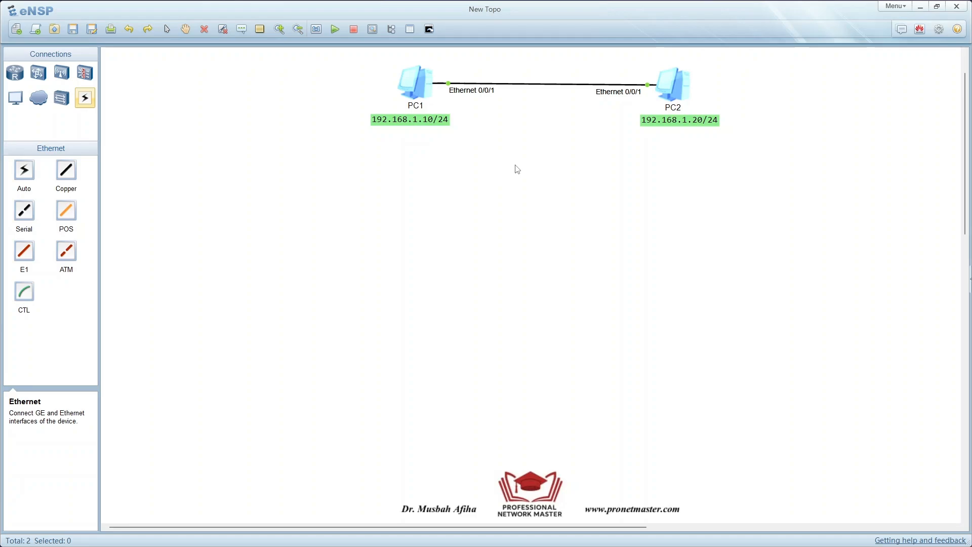
# - Run ipconfig in PC1's command line and highlight its physical address in the output
pyautogui.doubleClick(414, 82)
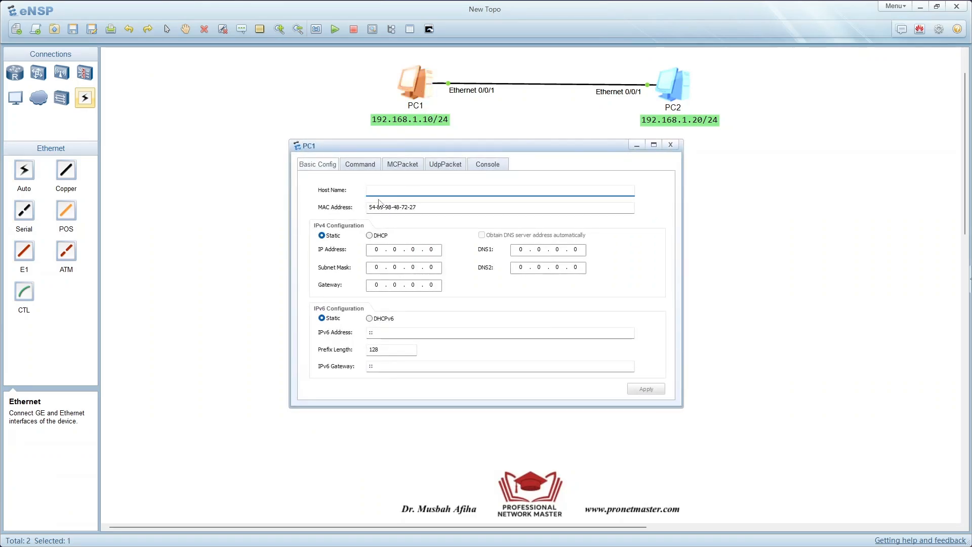
pyautogui.click(366, 169)
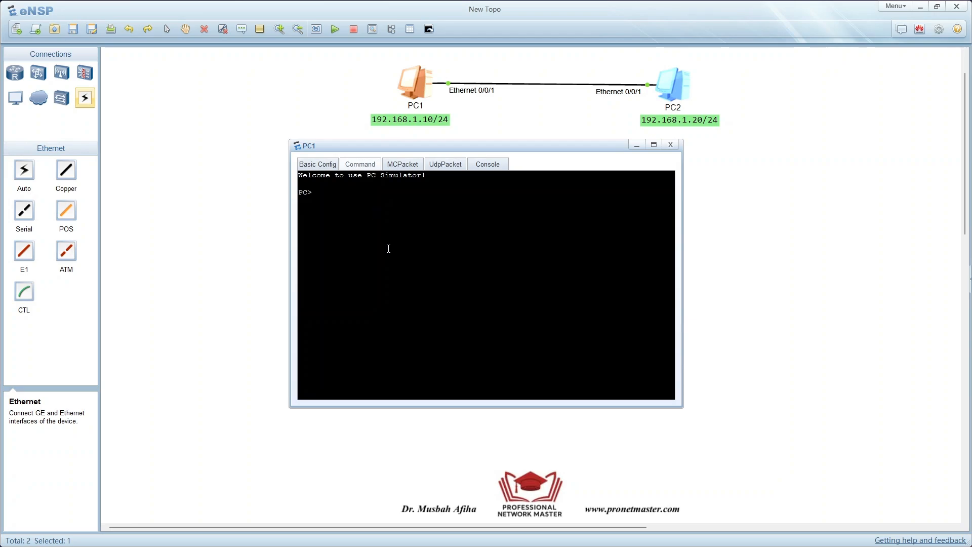
pyautogui.write('ipconfig')
pyautogui.press('Return')
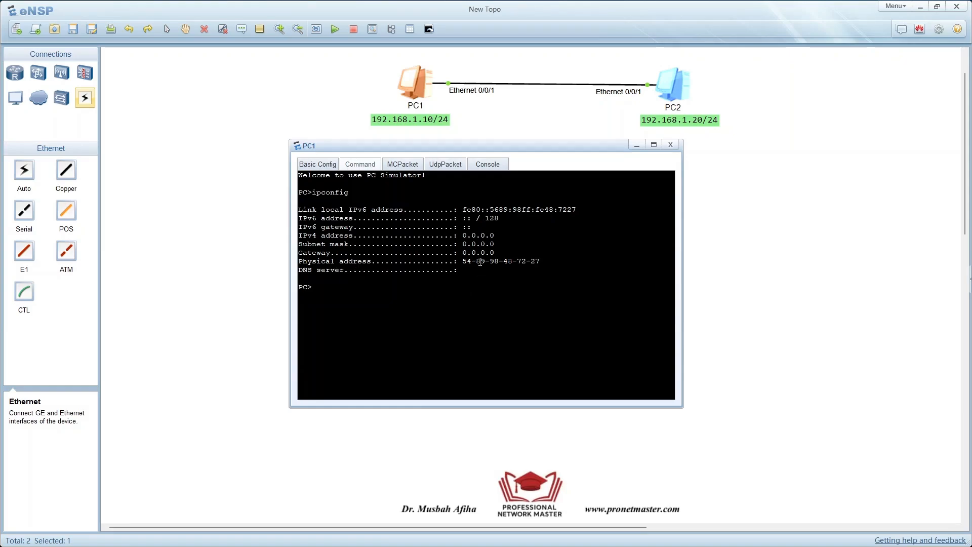
pyautogui.moveTo(468, 259); pyautogui.dragTo(540, 262)
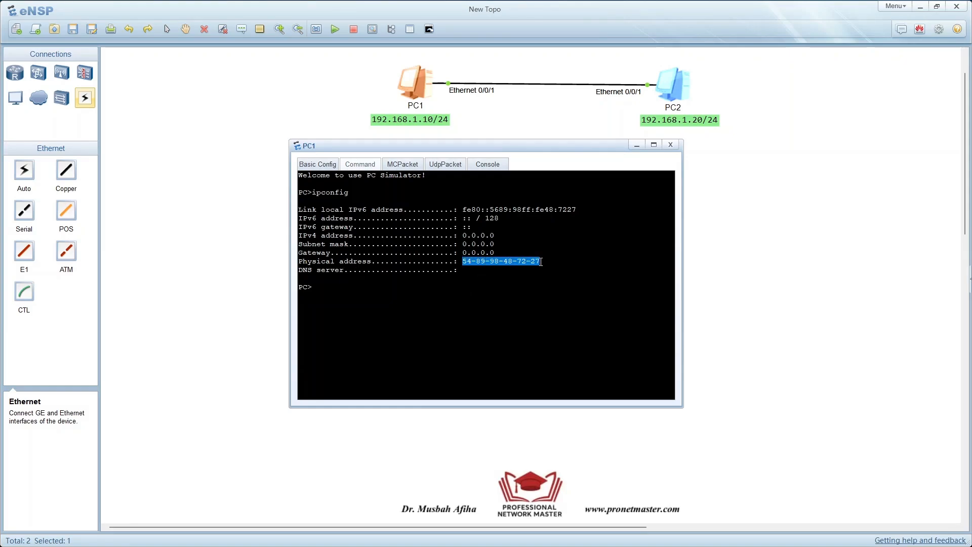
pyautogui.click(481, 126)
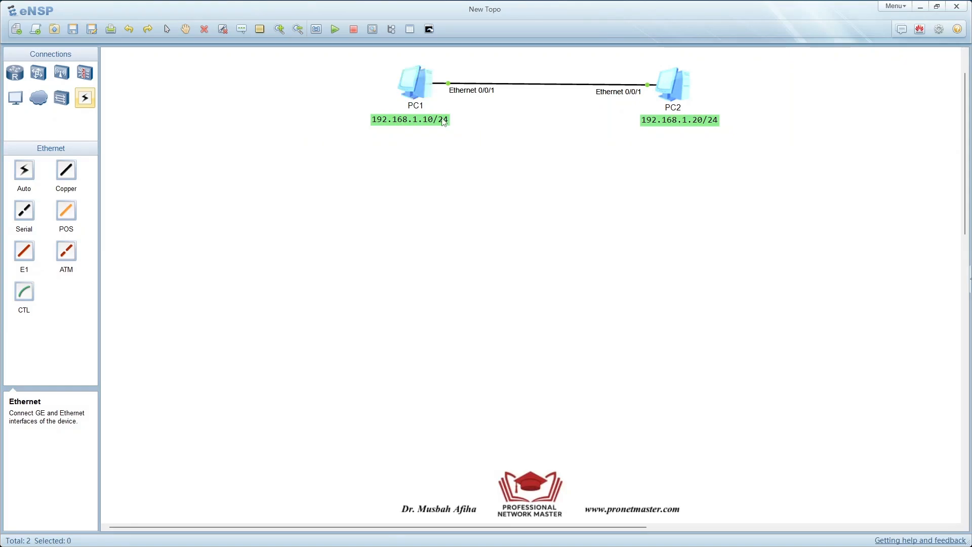
pyautogui.doubleClick(444, 122)
pyautogui.press('Return')
pyautogui.hotkey('ctrl', 'v')
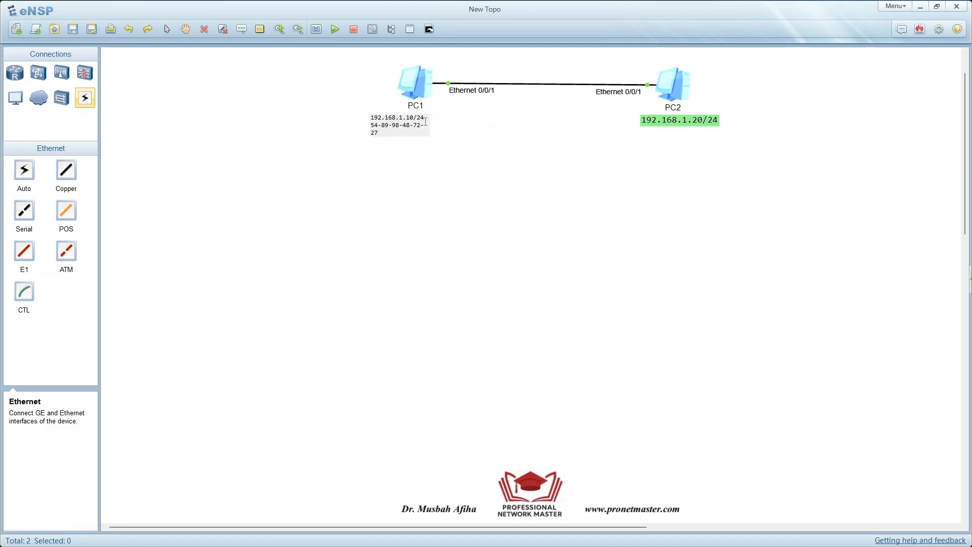
pyautogui.click(462, 143)
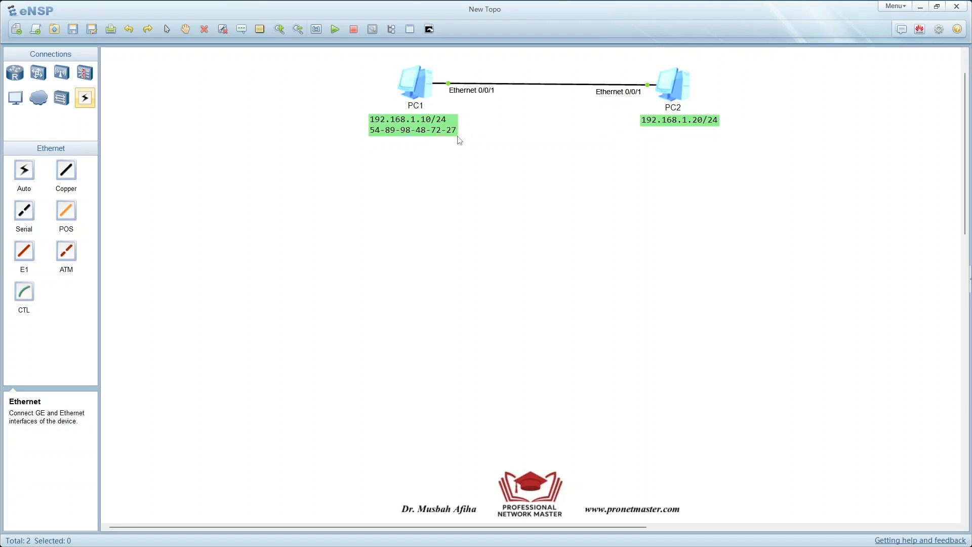
# - Run ipconfig in PC2's command line and copy its physical address from the output
pyautogui.doubleClick(673, 80)
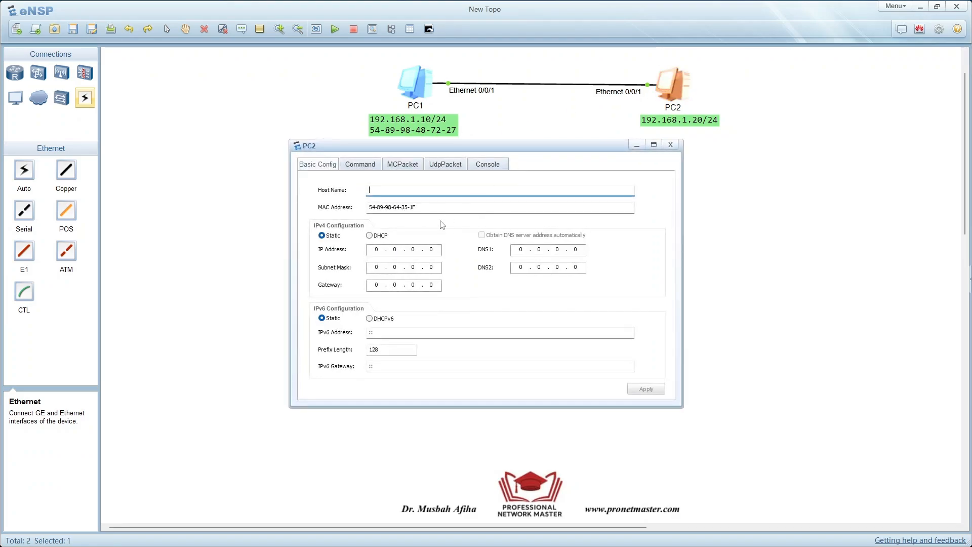
pyautogui.click(358, 164)
pyautogui.write('i')
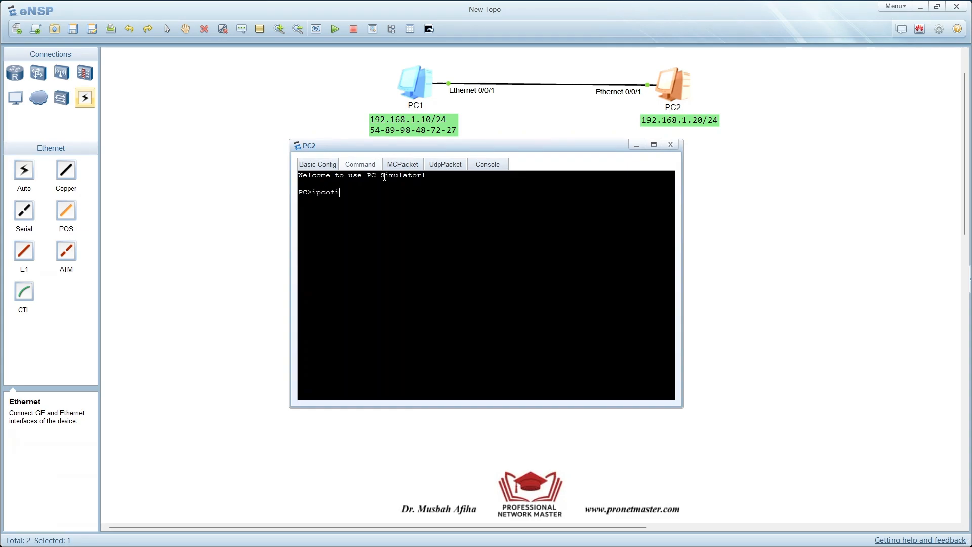
pyautogui.write('pconf')
pyautogui.press('BackSpace')
pyautogui.write('nfig')
pyautogui.press('Return')
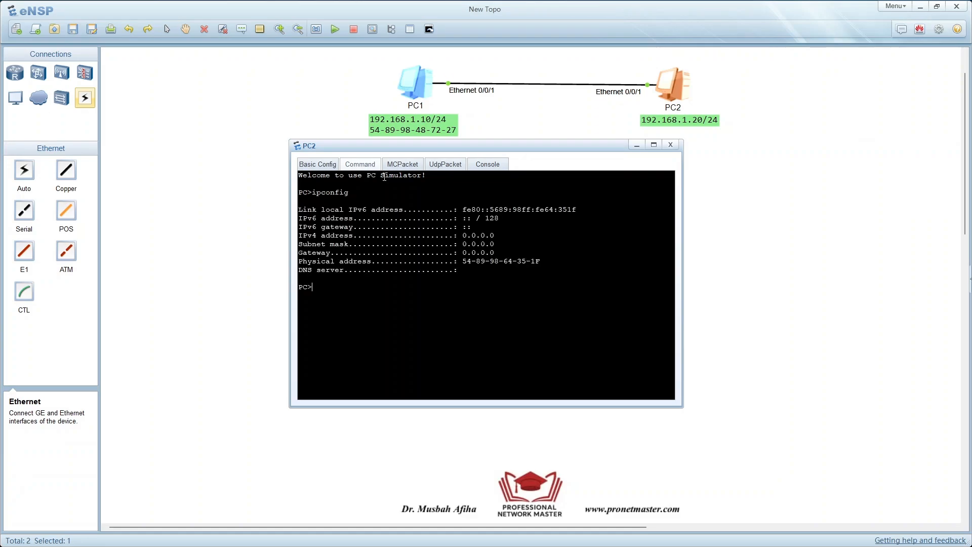
pyautogui.moveTo(544, 261); pyautogui.dragTo(462, 262)
pyautogui.hotkey('ctrl', 'c')
pyautogui.doubleClick(699, 126)
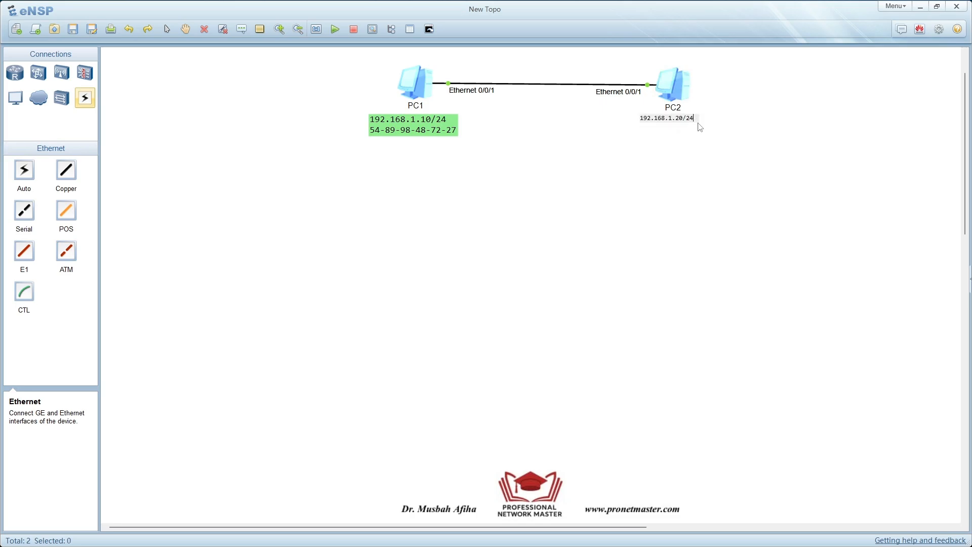
pyautogui.press('Return')
pyautogui.hotkey('ctrl', 'v')
pyautogui.click(713, 139)
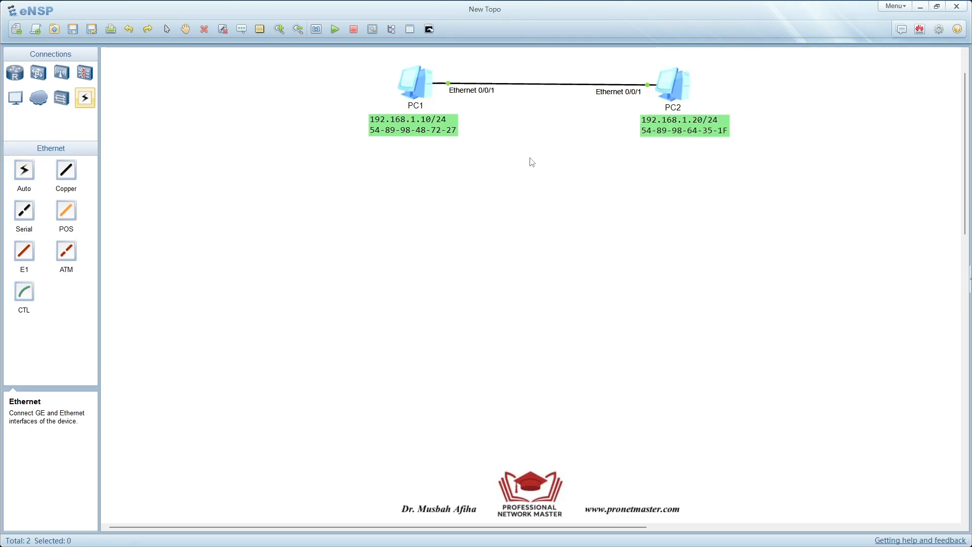
# - Configure PC1 with the static IPv4 address 192.168.1.10 and subnet mask 255.255.255.0, and apply the settings
pyautogui.doubleClick(416, 81)
pyautogui.click(440, 226)
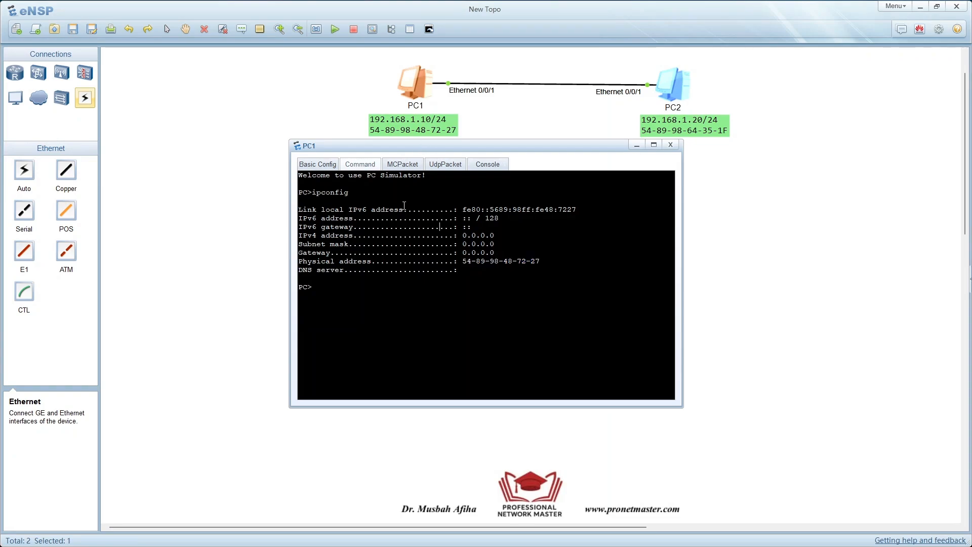
pyautogui.click(328, 165)
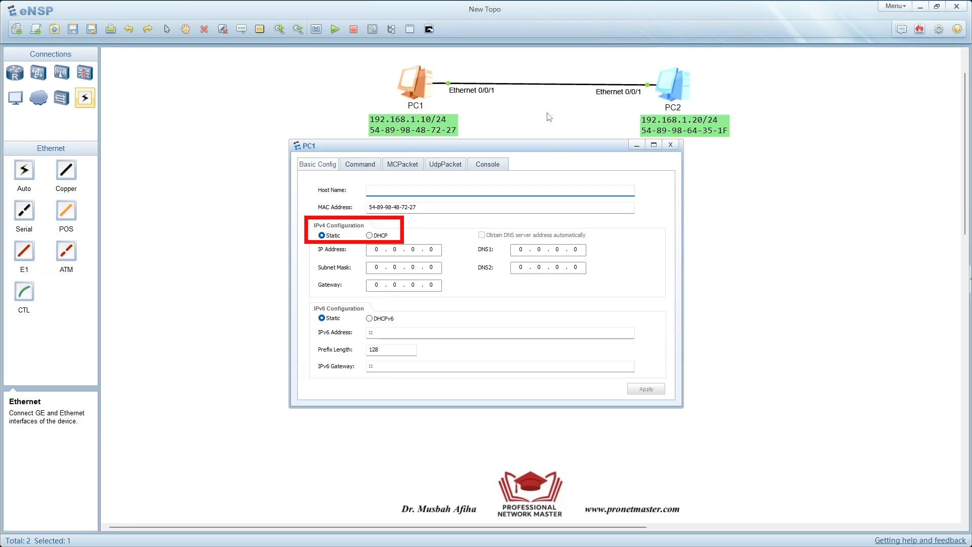
pyautogui.click(377, 249)
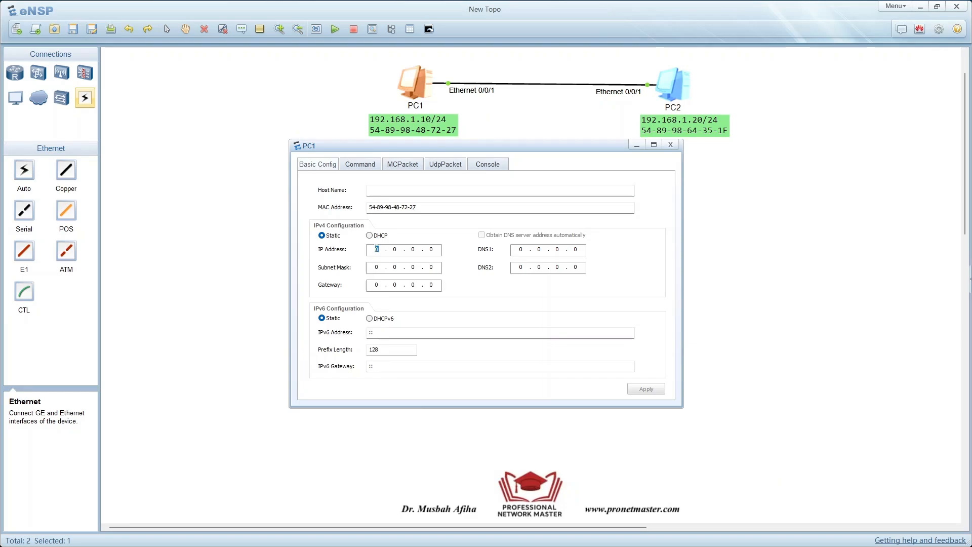
pyautogui.write('192 . 168')
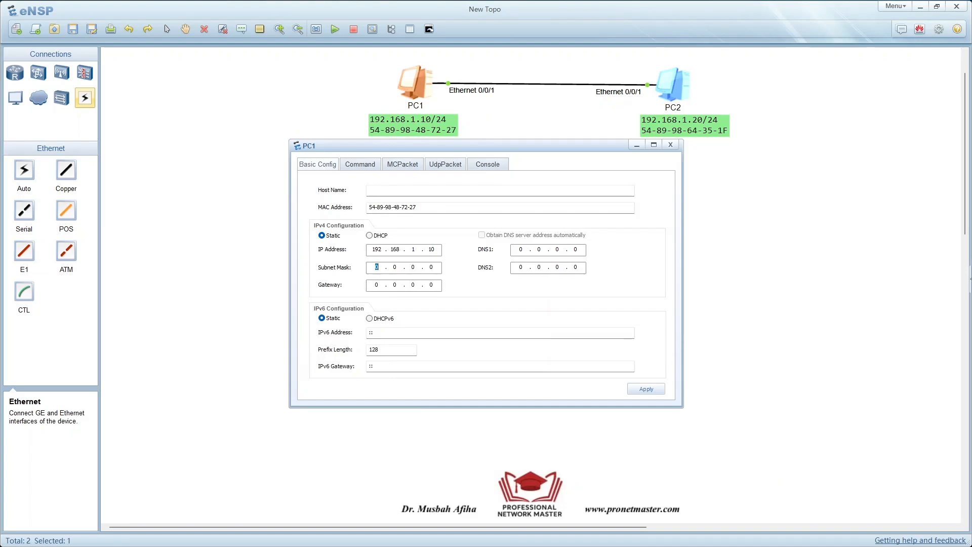
pyautogui.write('255 . 255 . 255')
pyautogui.click(646, 389)
# - Run ipconfig in PC1's command line, check the IPv4 address in the output and close PC1's window
pyautogui.click(368, 169)
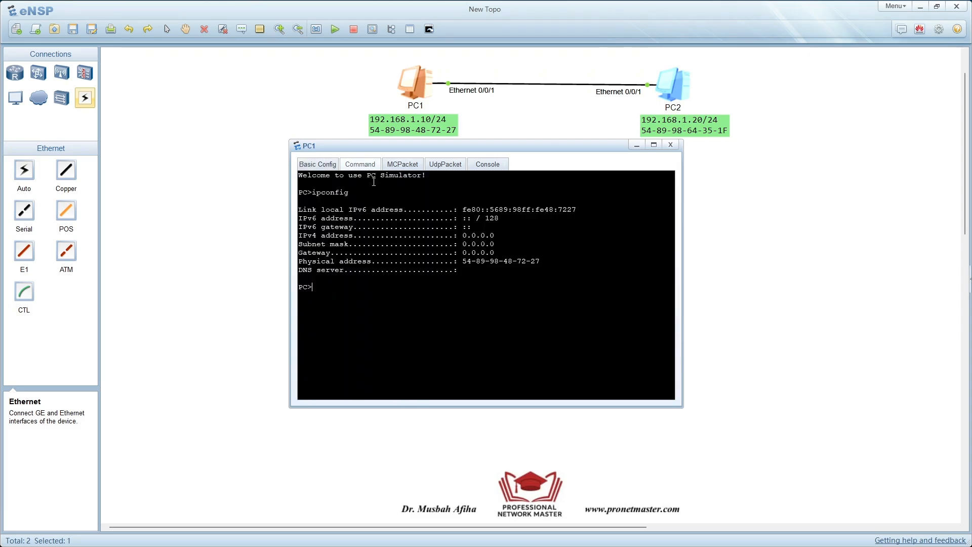
pyautogui.write('ipconf')
pyautogui.press('BackSpace')
pyautogui.write('nfig')
pyautogui.press('Return')
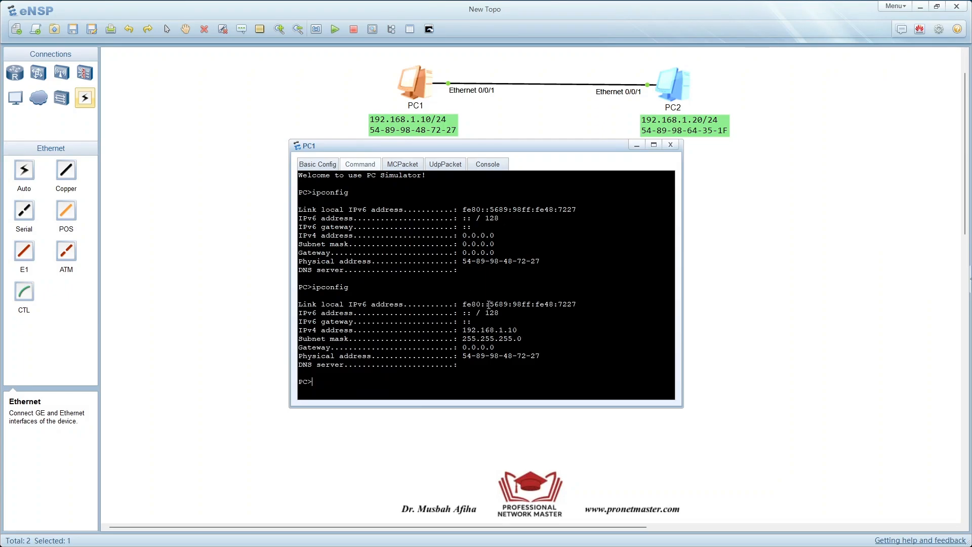
pyautogui.moveTo(518, 330); pyautogui.dragTo(463, 330)
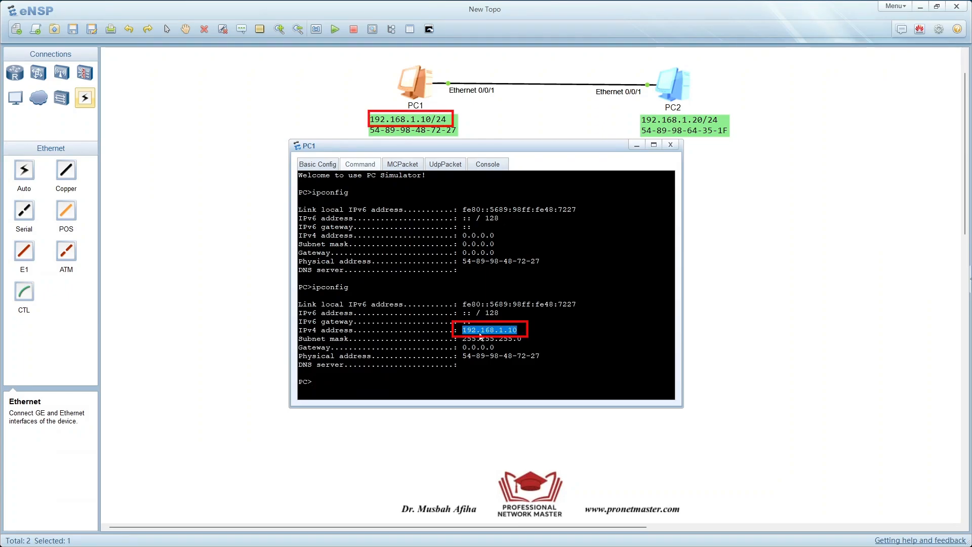
pyautogui.click(670, 144)
# - Configure PC2 with the static IPv4 address 192.168.1.20 and subnet mask 255.255.255.0, and apply the settings
pyautogui.doubleClick(681, 96)
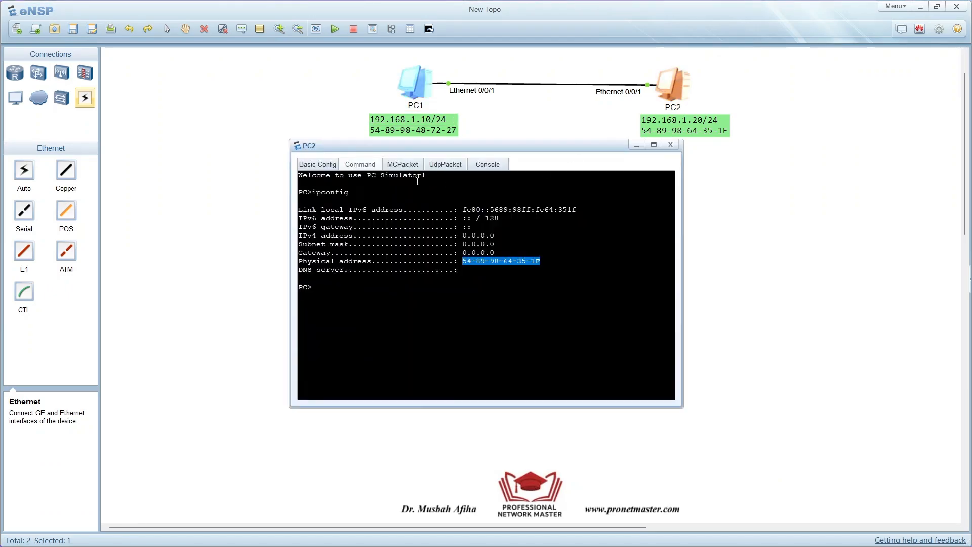
pyautogui.click(311, 165)
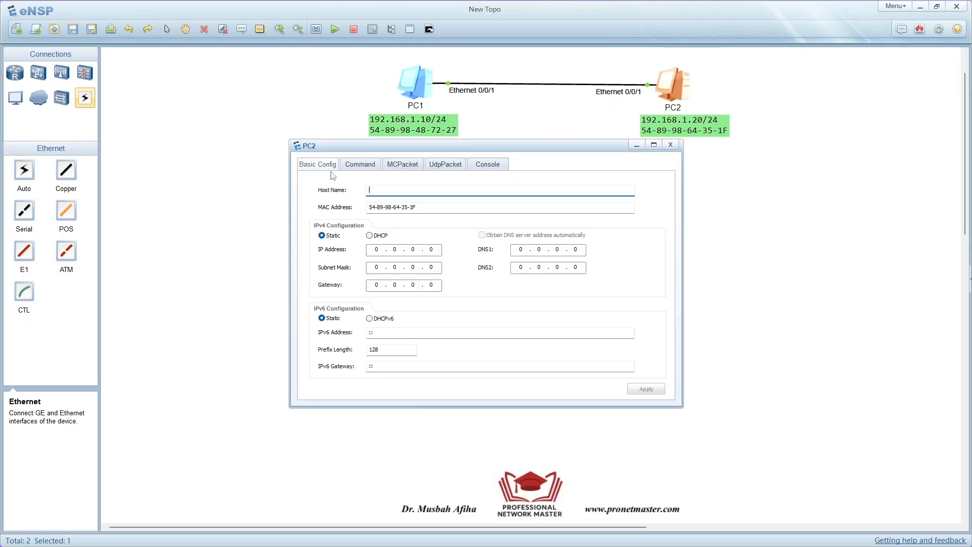
pyautogui.click(373, 249)
pyautogui.write('192')
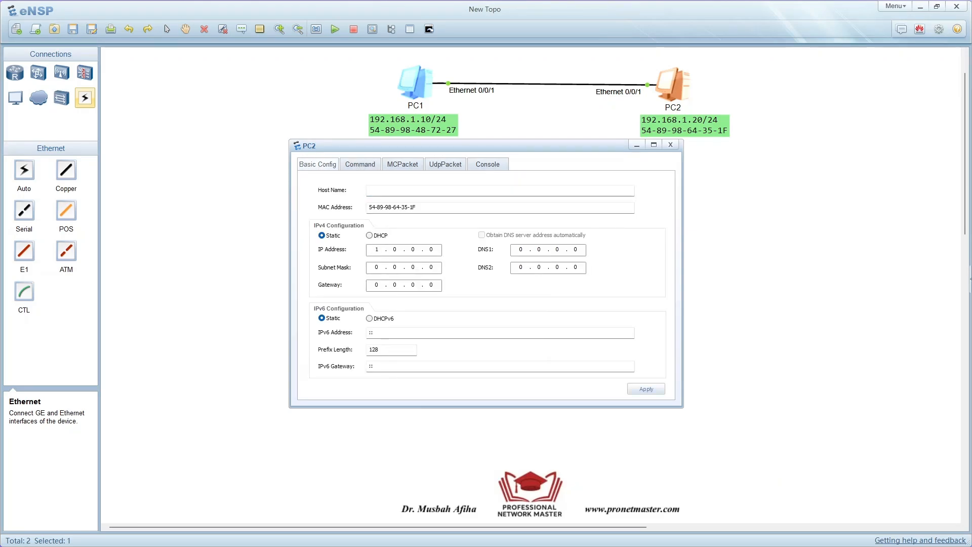
pyautogui.write('168')
pyautogui.write('12')
pyautogui.write('0')
pyautogui.write('255255255')
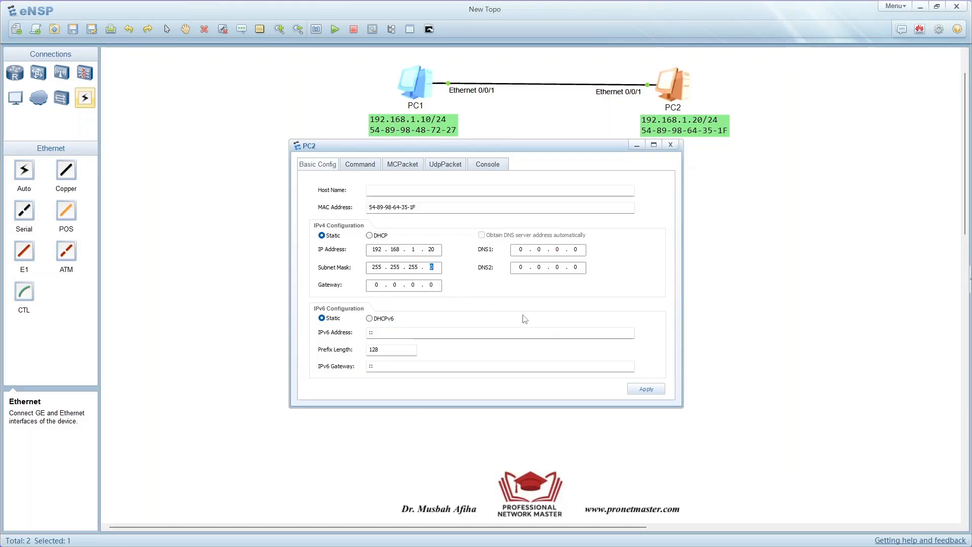
pyautogui.click(639, 389)
# - Run ipconfig in PC2's command line, check the IPv4 and physical addresses in the output, and close PC2's window
pyautogui.click(361, 165)
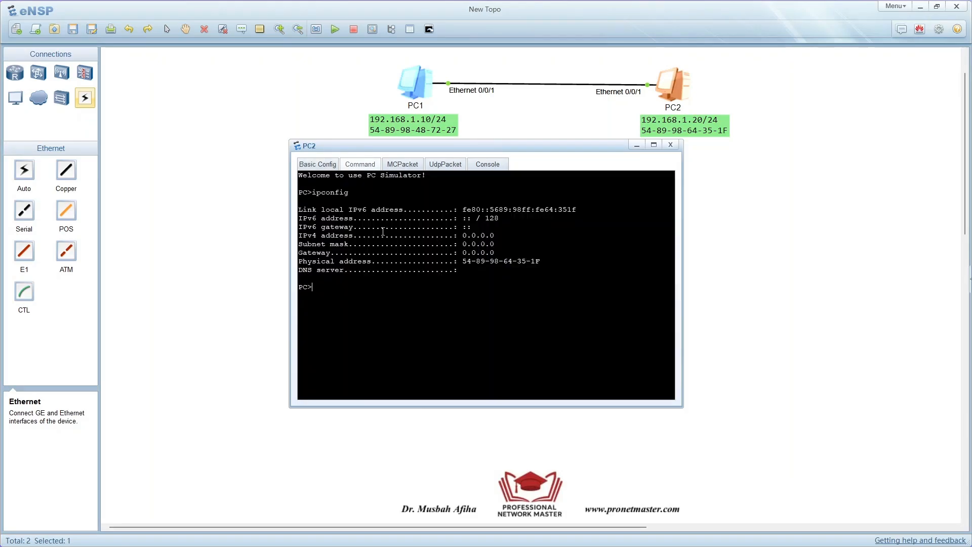
pyautogui.write('ipconfig')
pyautogui.press('Return')
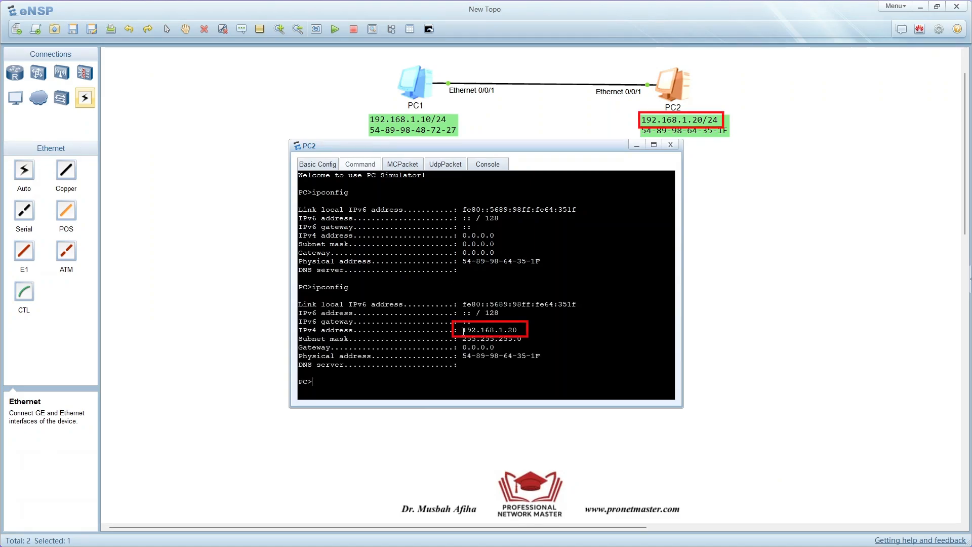
pyautogui.moveTo(463, 331); pyautogui.dragTo(523, 331)
pyautogui.moveTo(462, 356); pyautogui.dragTo(542, 354)
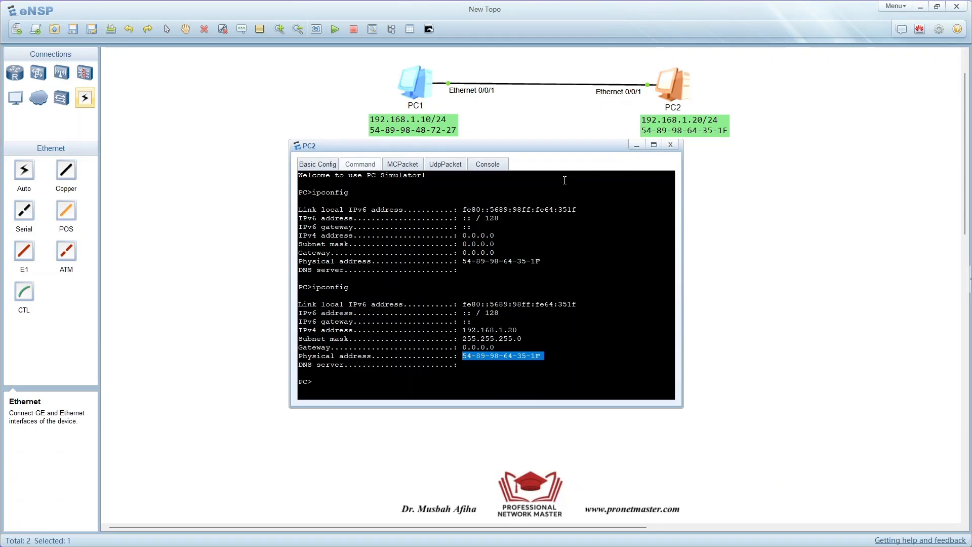
pyautogui.click(585, 304)
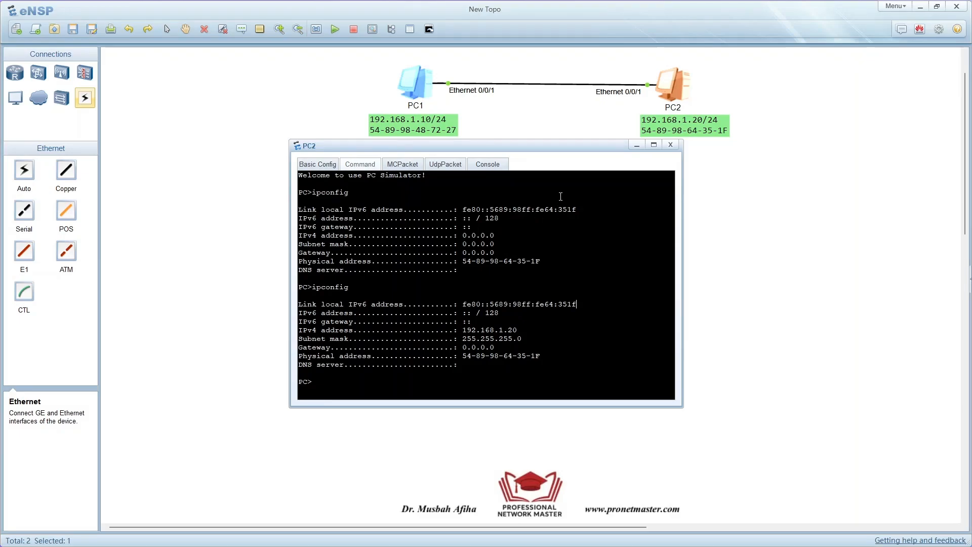
pyautogui.click(670, 146)
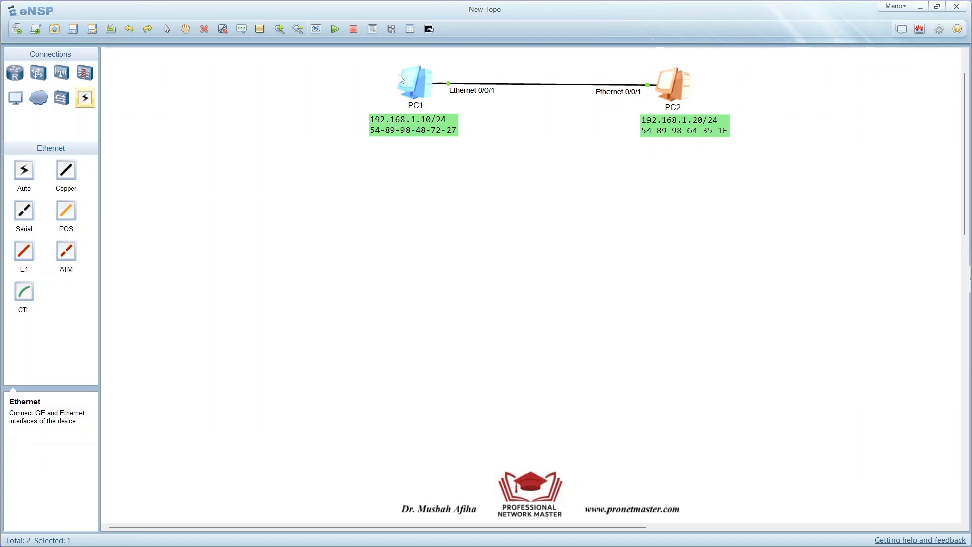
# - Start a data capture on PC1's Ethernet 0/0/1 interface, then return from Wireshark to eNSP and close the capture dialog
pyautogui.click(373, 30)
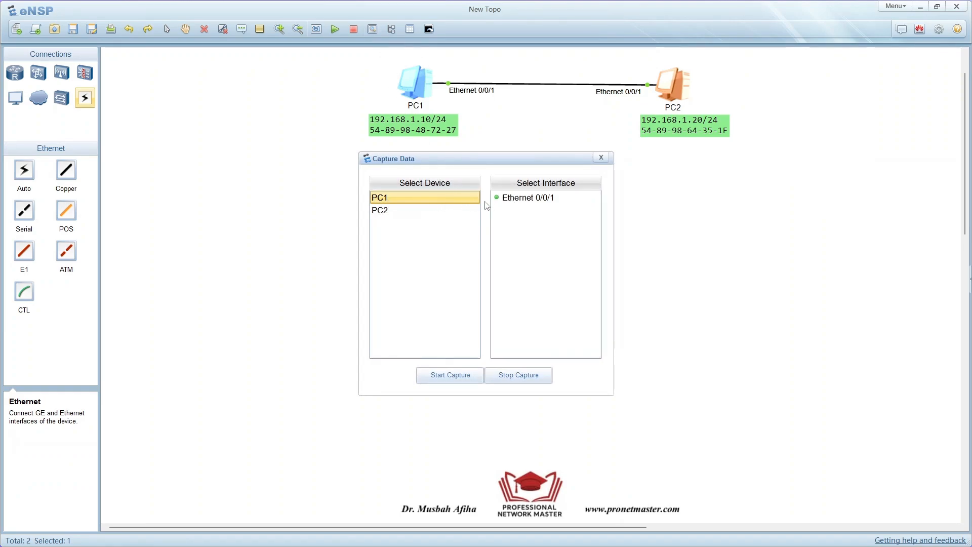
pyautogui.click(550, 202)
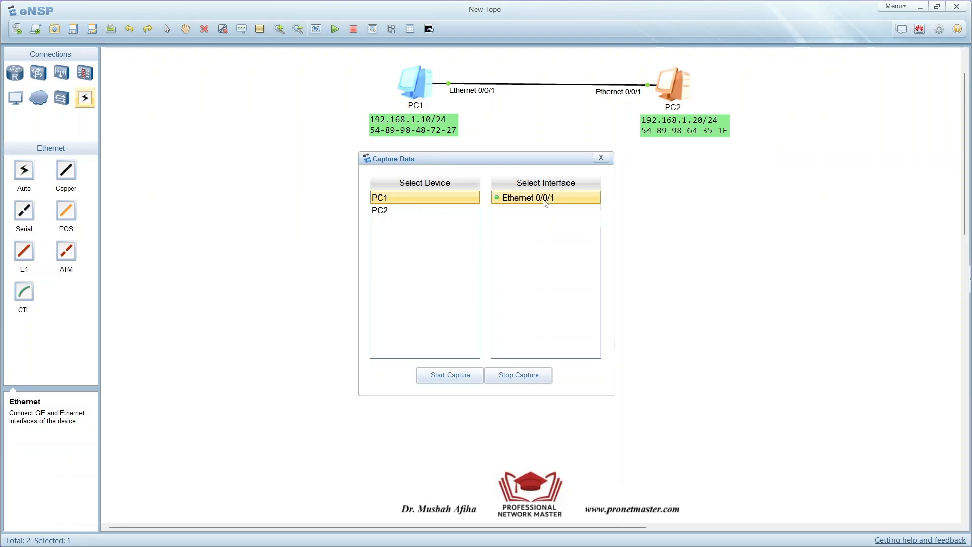
pyautogui.click(461, 380)
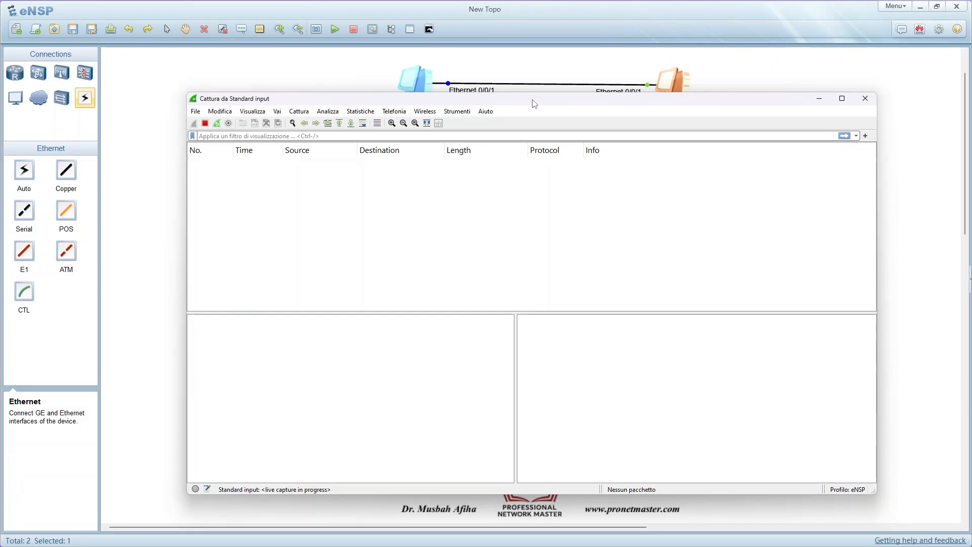
pyautogui.hotkey('alt', 'Tab')
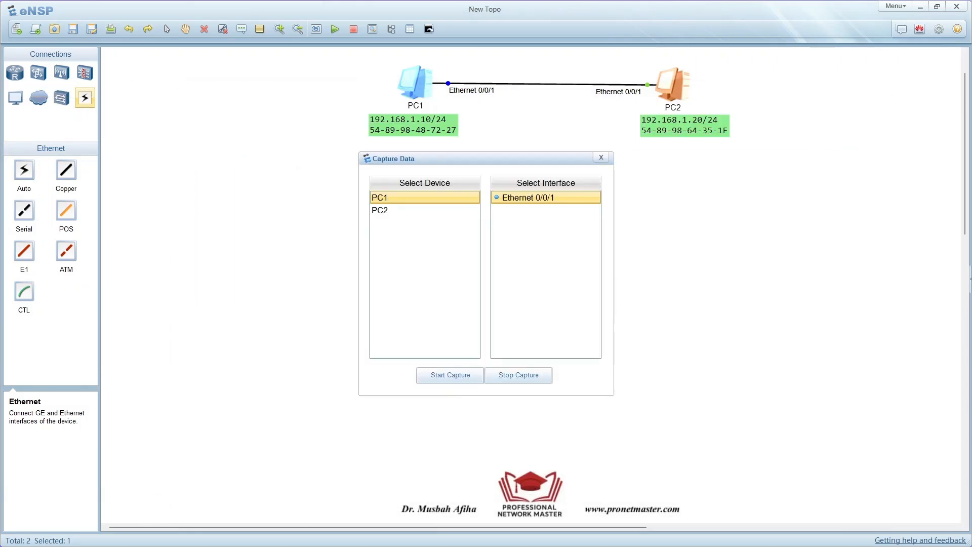
pyautogui.click(600, 158)
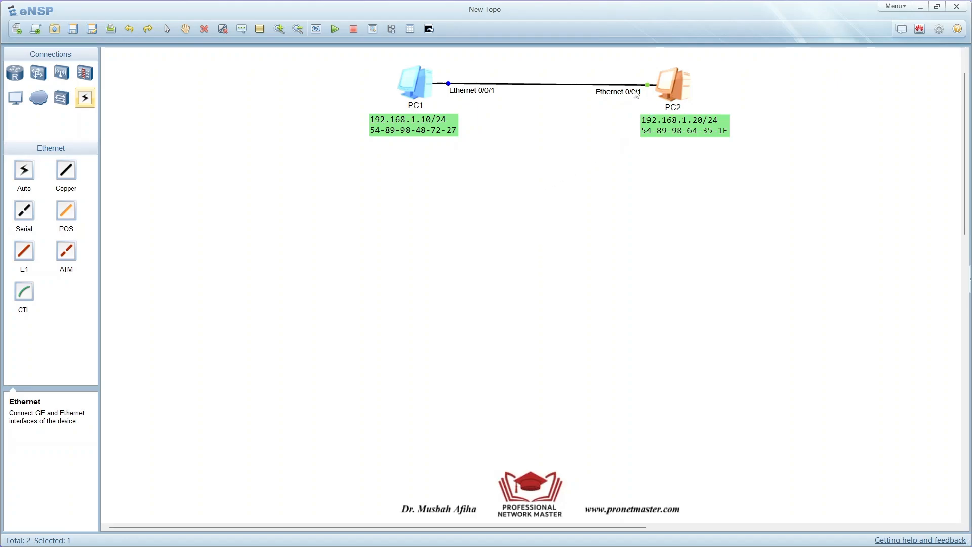
# - Display PC1's ARP table by running arp -a in its command line
pyautogui.doubleClick(418, 87)
pyautogui.click(470, 278)
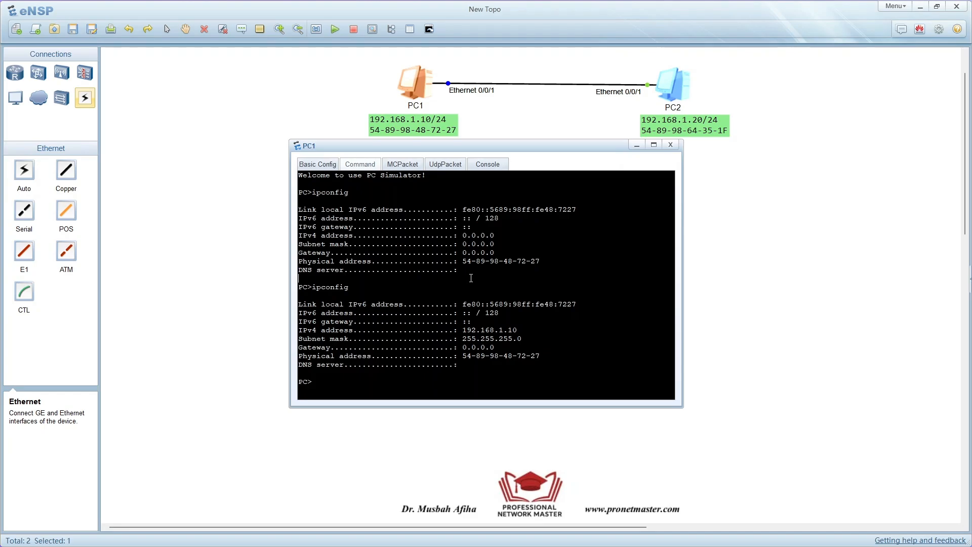
pyautogui.write('p')
pyautogui.press('BackSpace')
pyautogui.press('BackSpace')
pyautogui.press('BackSpace')
pyautogui.press('BackSpace')
pyautogui.press('BackSpace')
pyautogui.press('BackSpace')
pyautogui.press('BackSpace')
pyautogui.press('BackSpace')
pyautogui.press('BackSpace')
pyautogui.press('BackSpace')
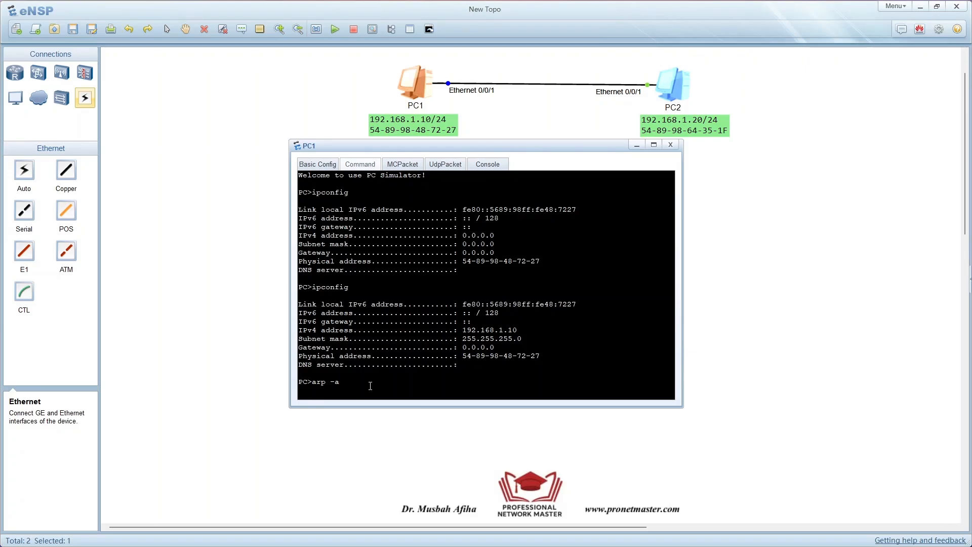
pyautogui.press('Return')
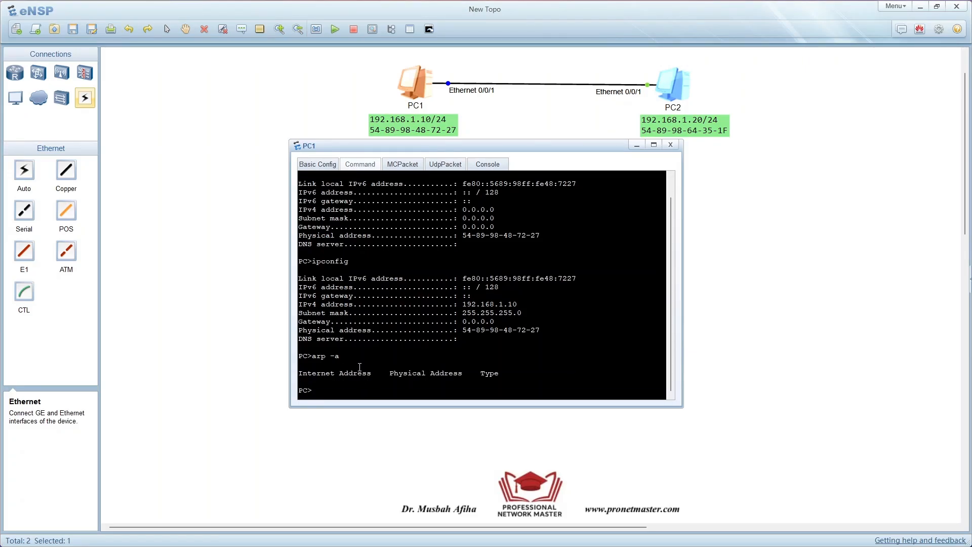
# - Ping PC2 at 192.168.1.20 from PC1's command line
pyautogui.moveTo(453, 148); pyautogui.dragTo(485, 147)
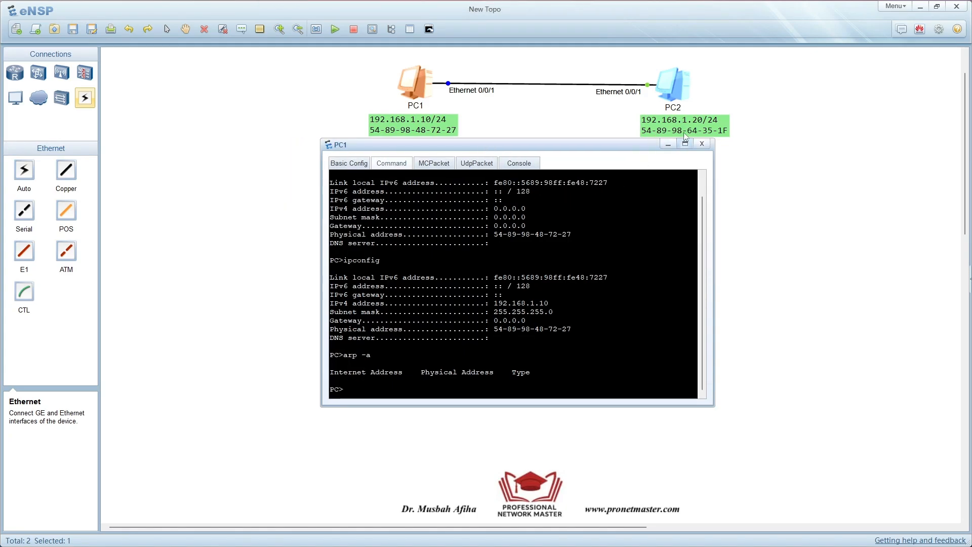
pyautogui.press('Up')
pyautogui.press('Up')
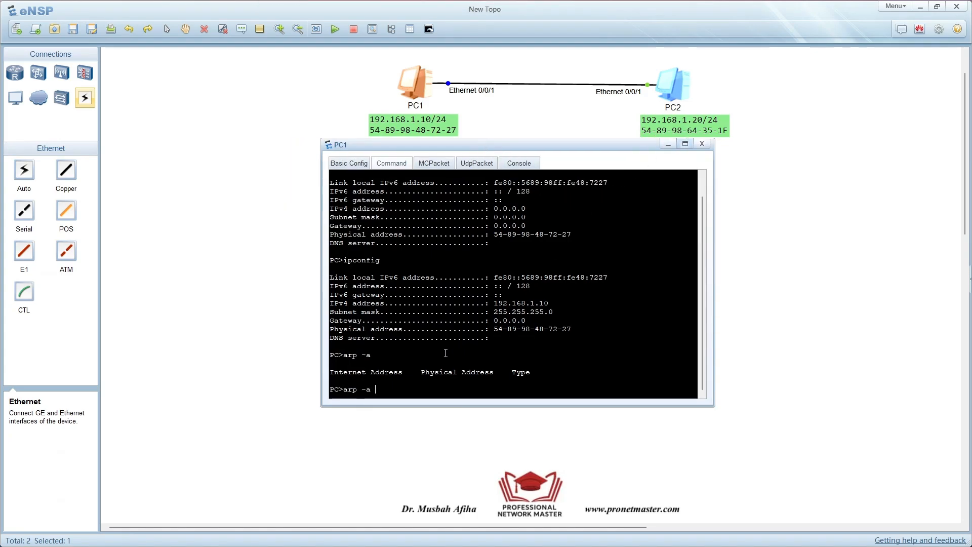
pyautogui.press('Down')
pyautogui.press('BackSpace')
pyautogui.press('BackSpace')
pyautogui.press('BackSpace')
pyautogui.press('BackSpace')
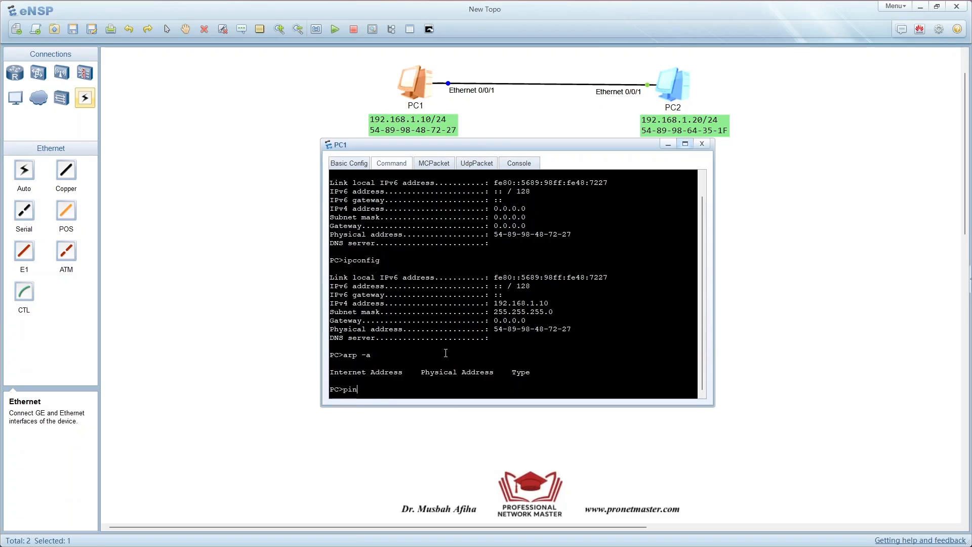
pyautogui.write('ping 192.168.1.20')
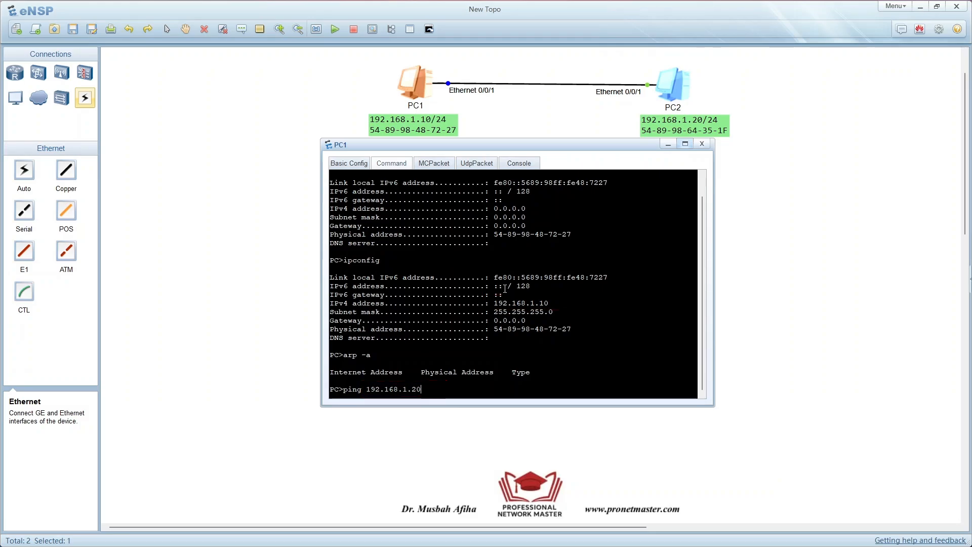
pyautogui.press('Return')
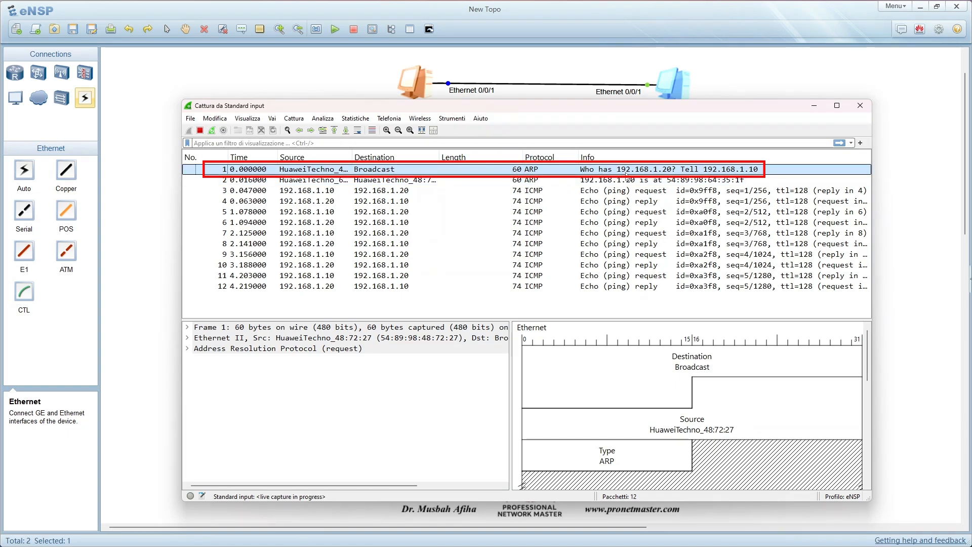
# - Open the captured ARP request, packet 1, in its own Wireshark window, examine its Ethernet II header fields, and close the packet window
pyautogui.doubleClick(670, 171)
pyautogui.moveTo(588, 107); pyautogui.dragTo(462, 146)
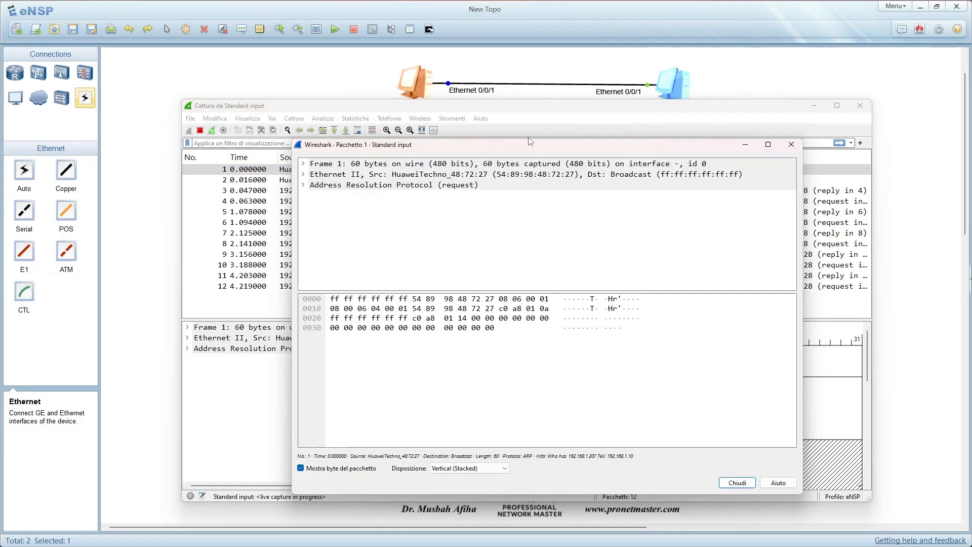
pyautogui.click(708, 112)
pyautogui.click(813, 105)
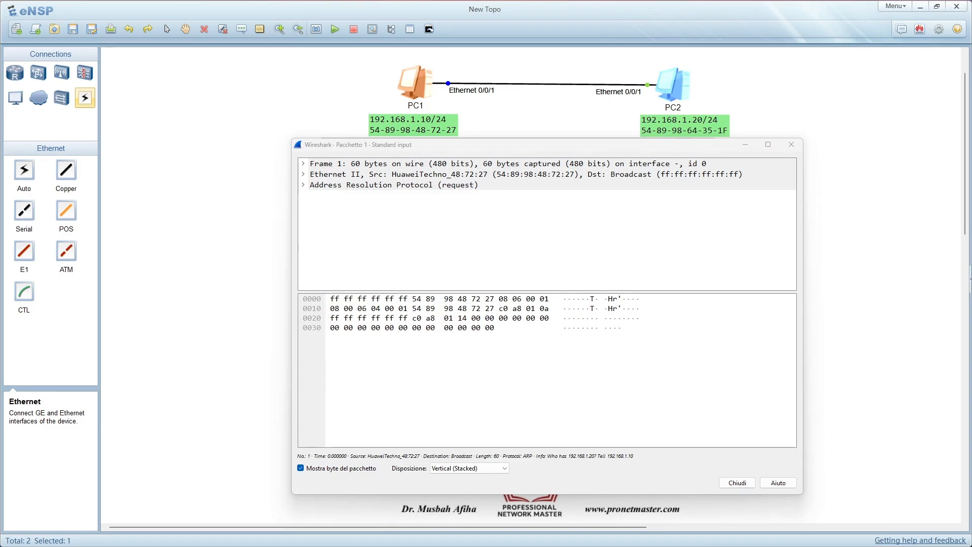
pyautogui.moveTo(597, 145); pyautogui.dragTo(606, 153)
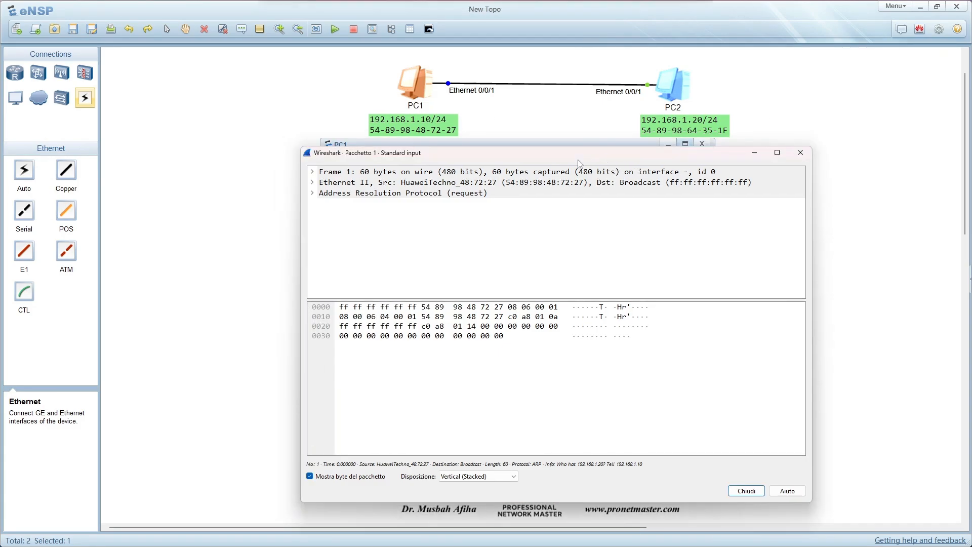
pyautogui.click(322, 173)
pyautogui.click(354, 181)
pyautogui.click(313, 182)
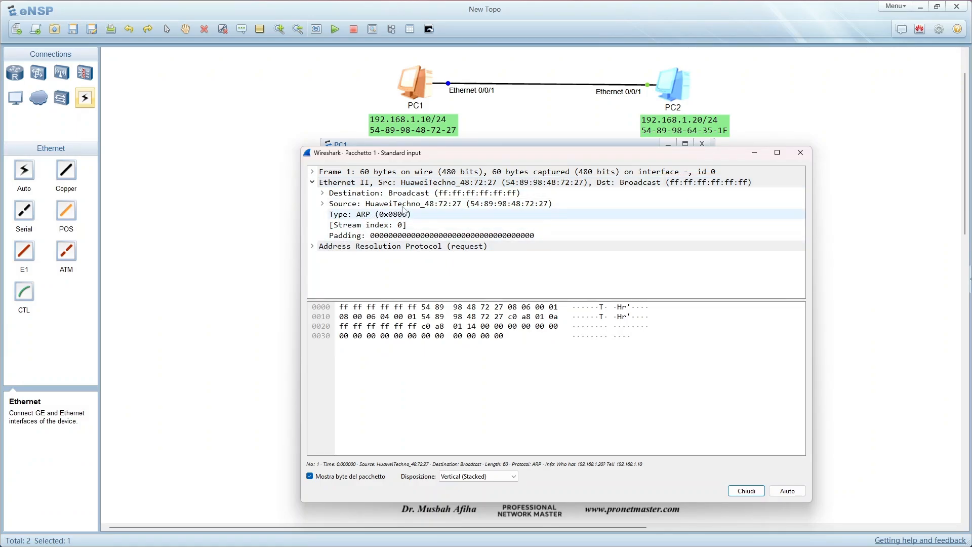
pyautogui.click(799, 155)
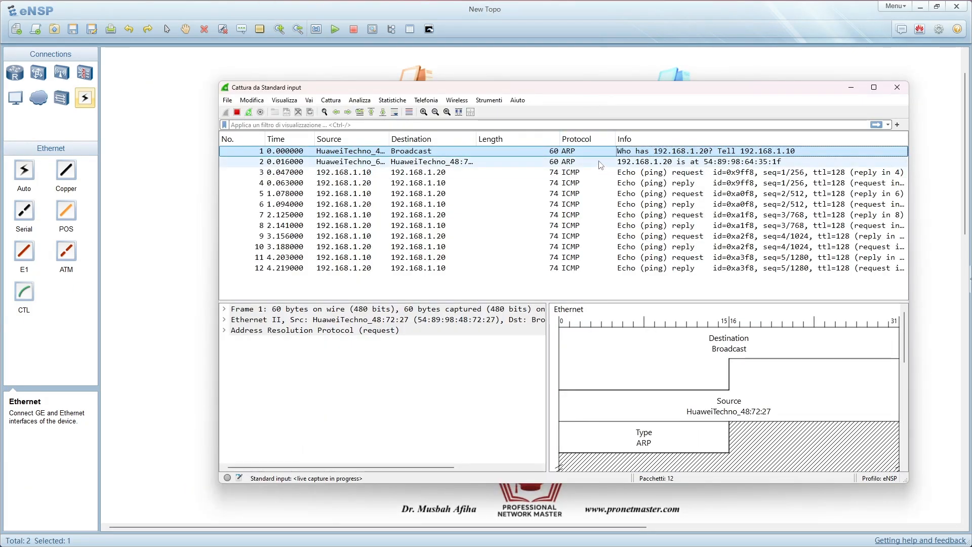
# - Open the captured ARP reply, packet 2, in its own window, compare its Ethernet II addresses with the topology labels, and close it
pyautogui.doubleClick(517, 168)
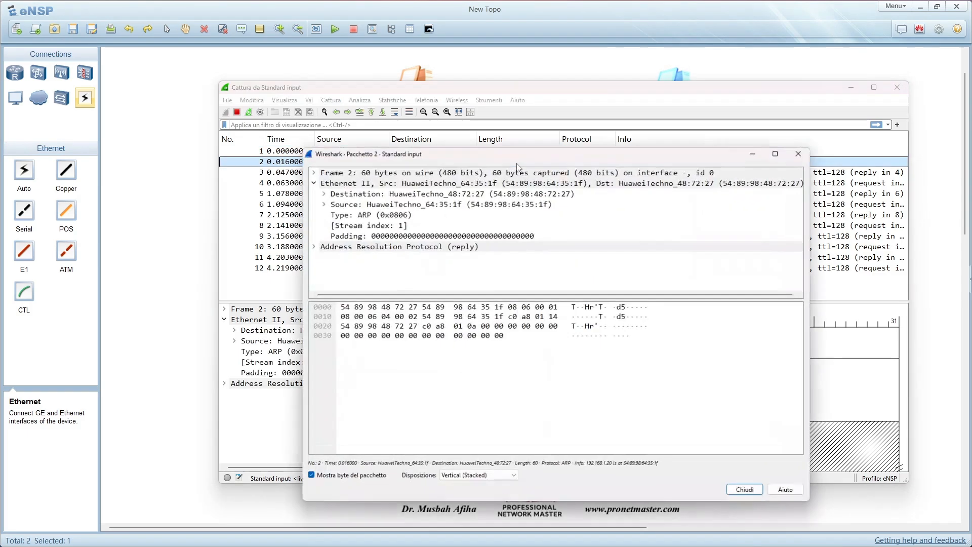
pyautogui.click(666, 91)
pyautogui.click(851, 88)
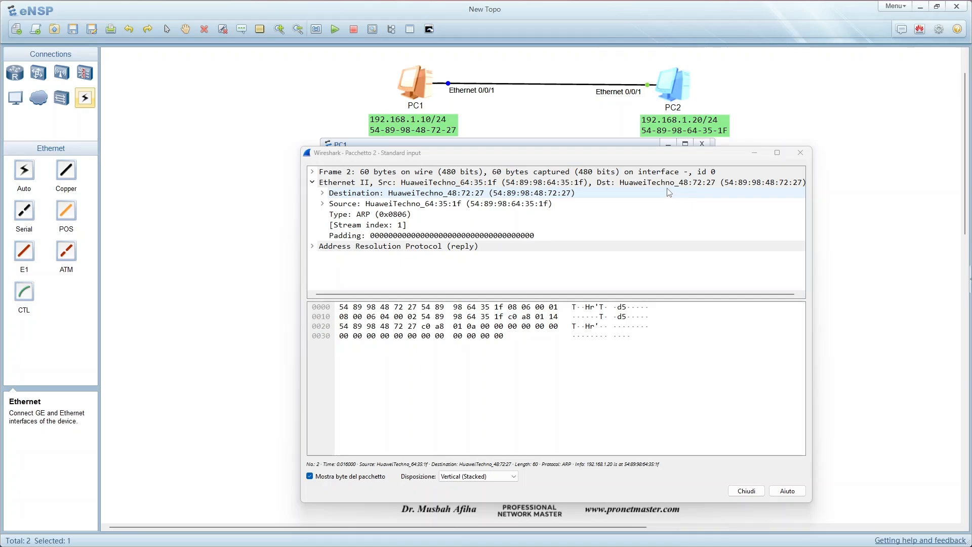
pyautogui.click(312, 184)
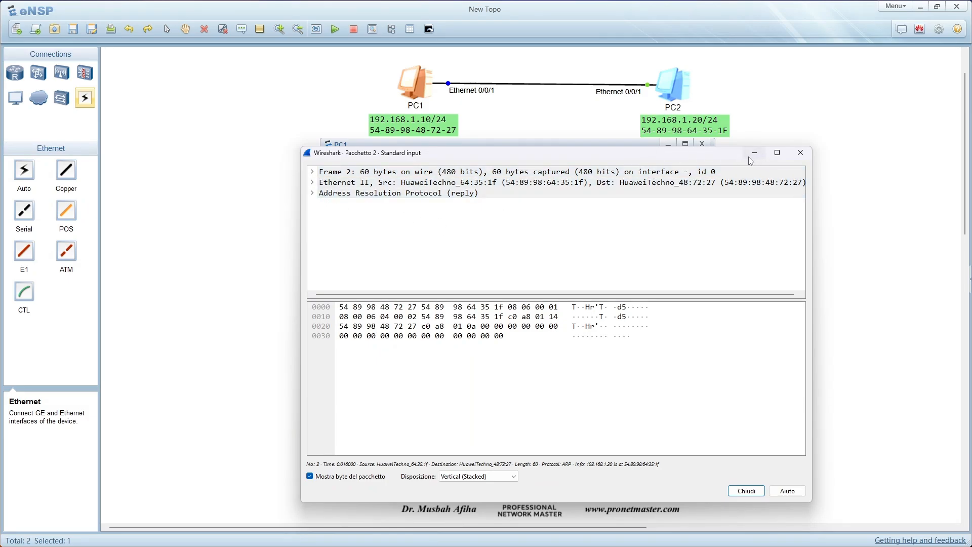
pyautogui.click(800, 152)
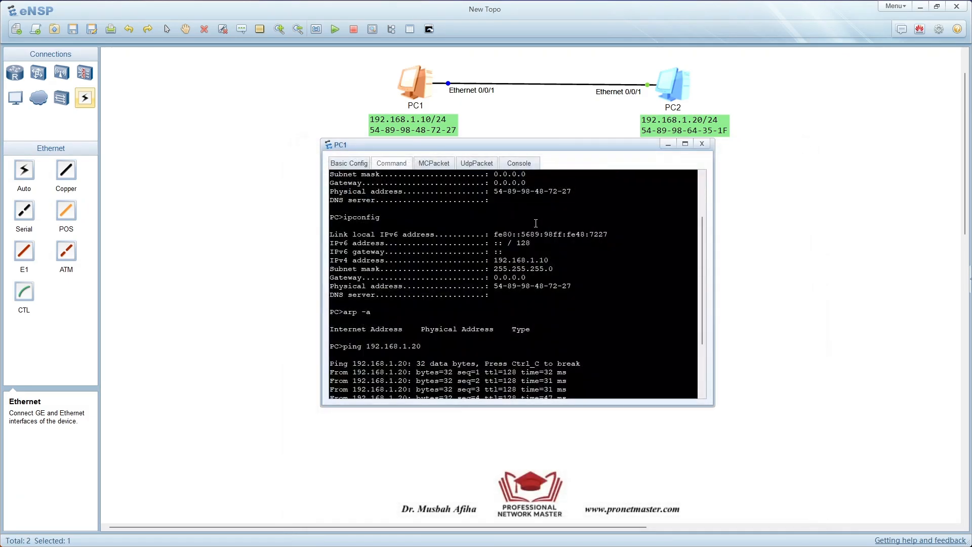
# - Display PC1's ARP table again after the ping by running arp -a
pyautogui.write('arp -a')
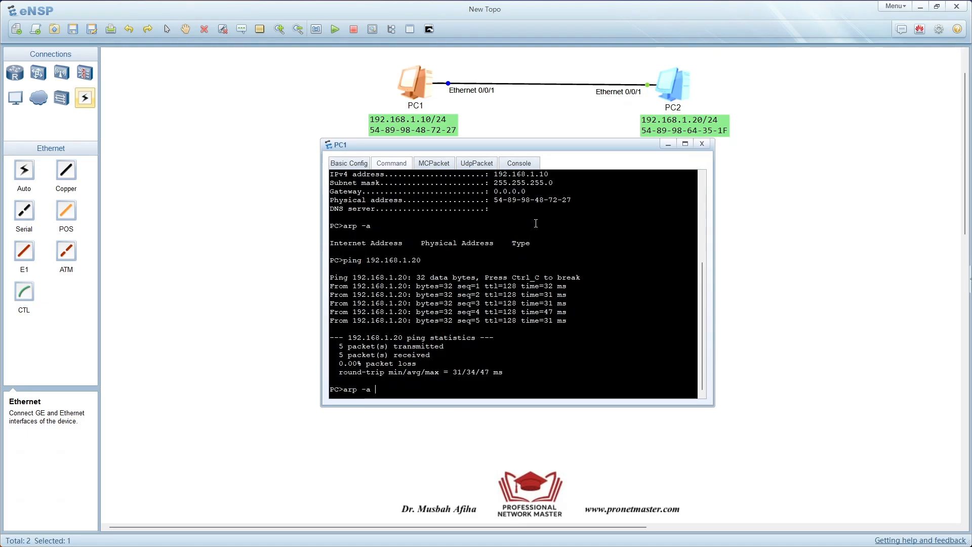
pyautogui.press('Return')
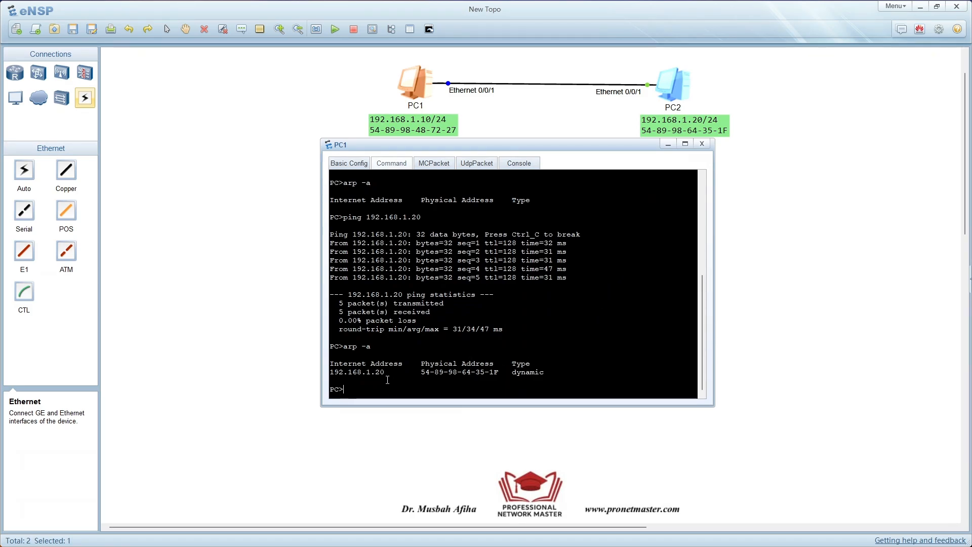
# - Open the first ICMP echo request, packet 3, in its own Wireshark window and clear PC1's window from behind it
pyautogui.moveTo(0, 86); pyautogui.dragTo(677, 111)
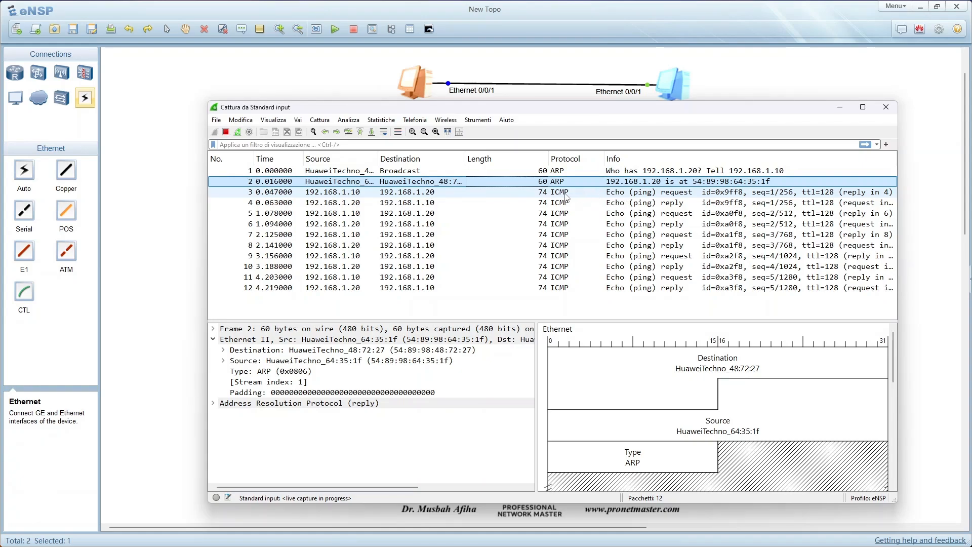
pyautogui.doubleClick(541, 194)
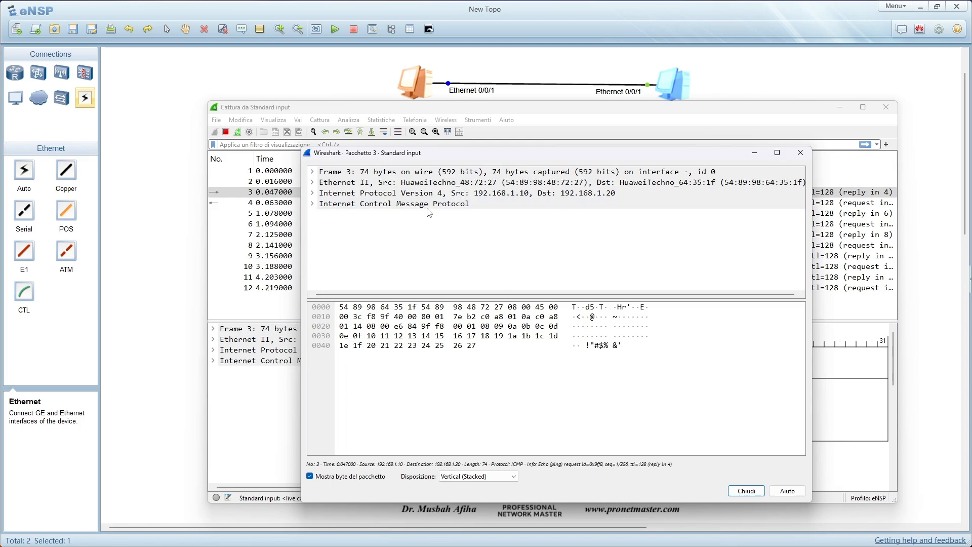
pyautogui.press('Escape')
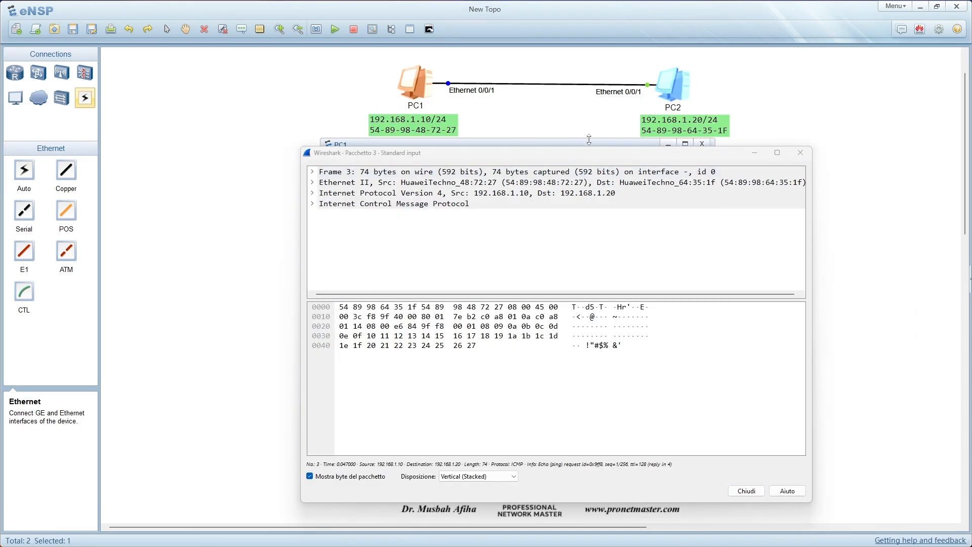
pyautogui.click(593, 144)
pyautogui.click(700, 145)
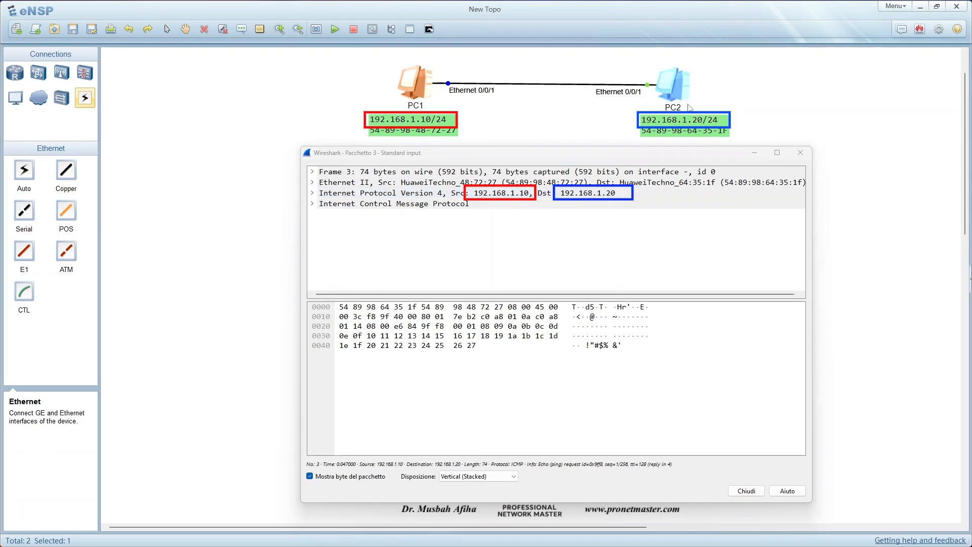
# - Expand packet 3's Internet Protocol Version 4 header, examine its fields down to the source and destination addresses, and collapse it
pyautogui.click(313, 193)
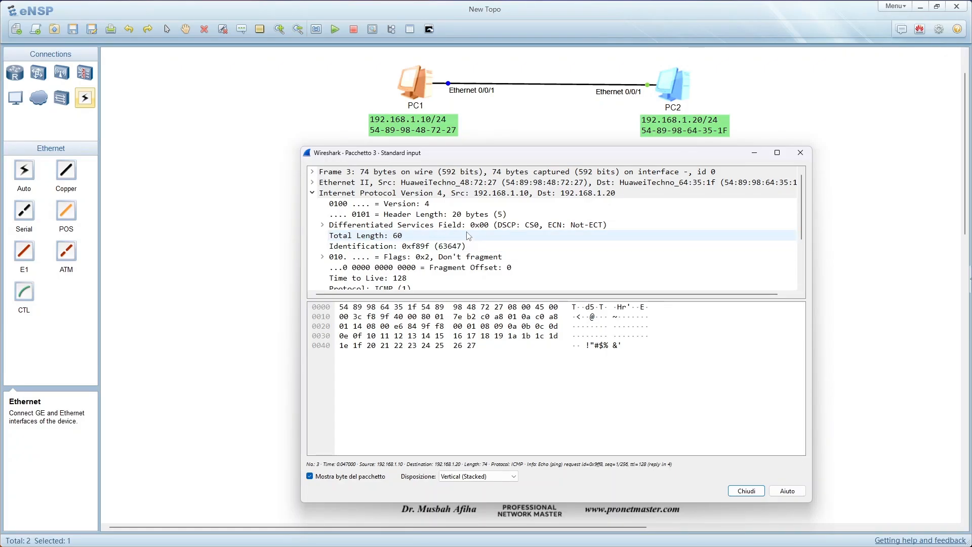
pyautogui.scroll(-2, 446, 227)
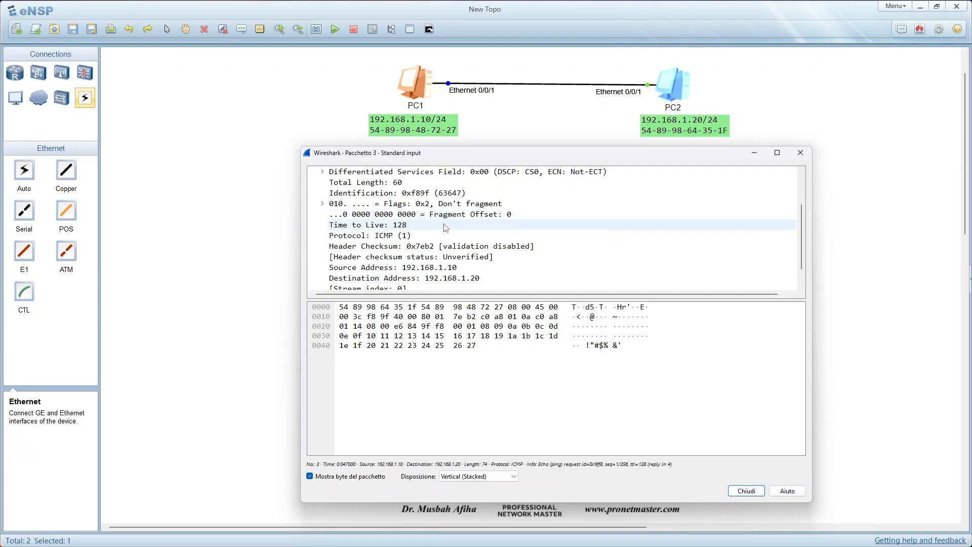
pyautogui.scroll(-1, 446, 227)
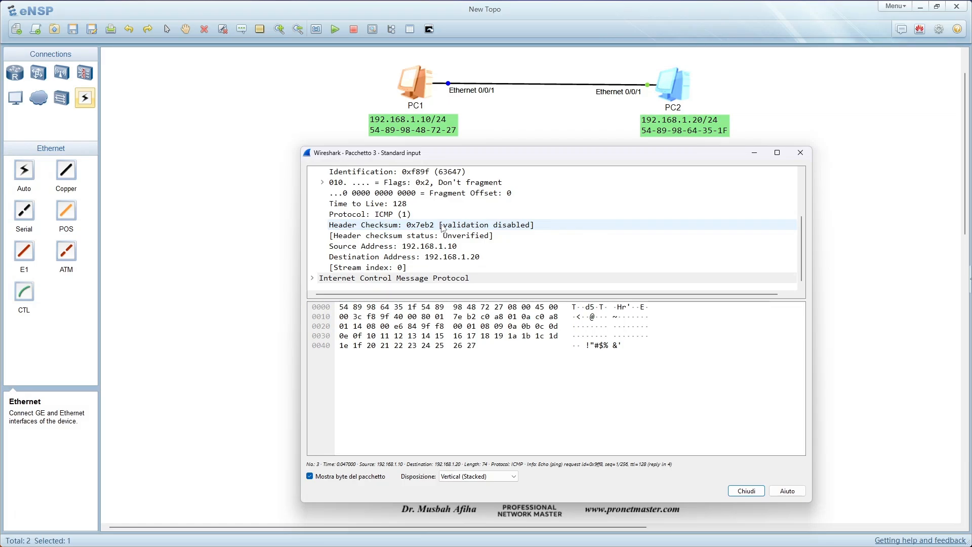
pyautogui.scroll(2, 444, 228)
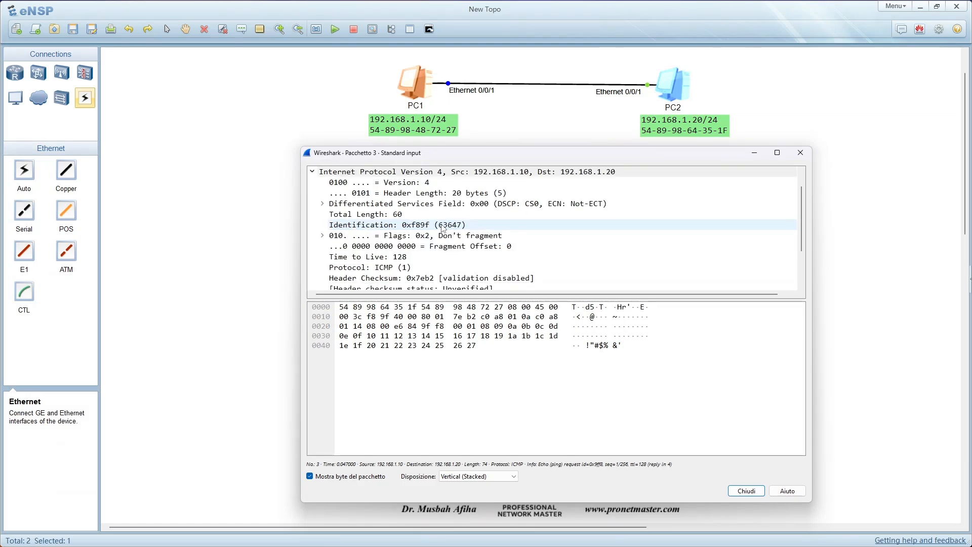
pyautogui.click(313, 173)
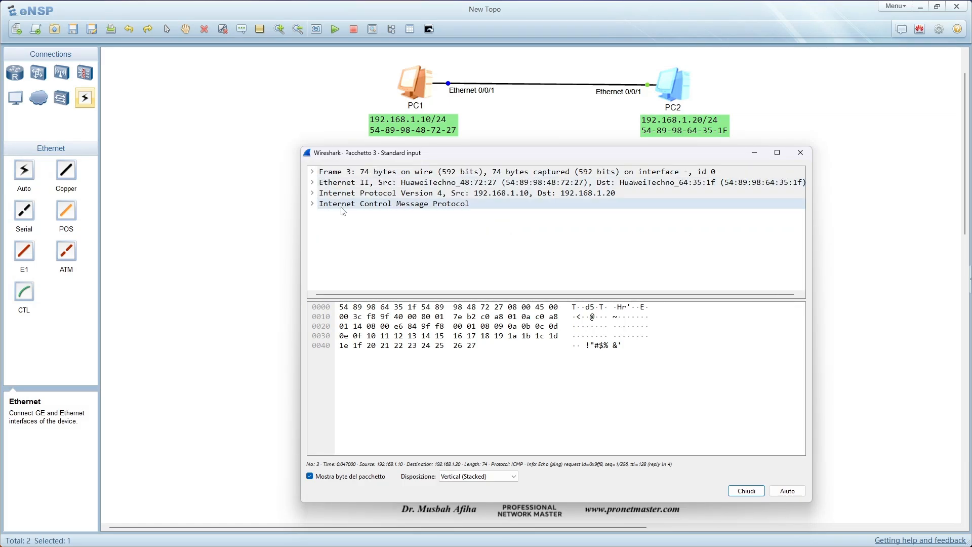
# - Expand packet 3's Internet Control Message Protocol section, examine its type, code and sequence fields, collapse it and close the packet window
pyautogui.click(313, 204)
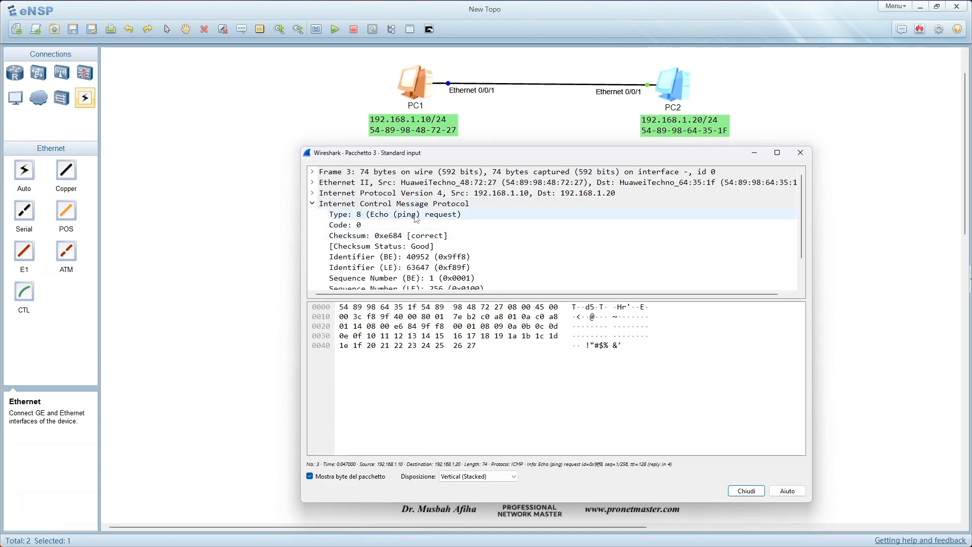
pyautogui.scroll(-1, 419, 231)
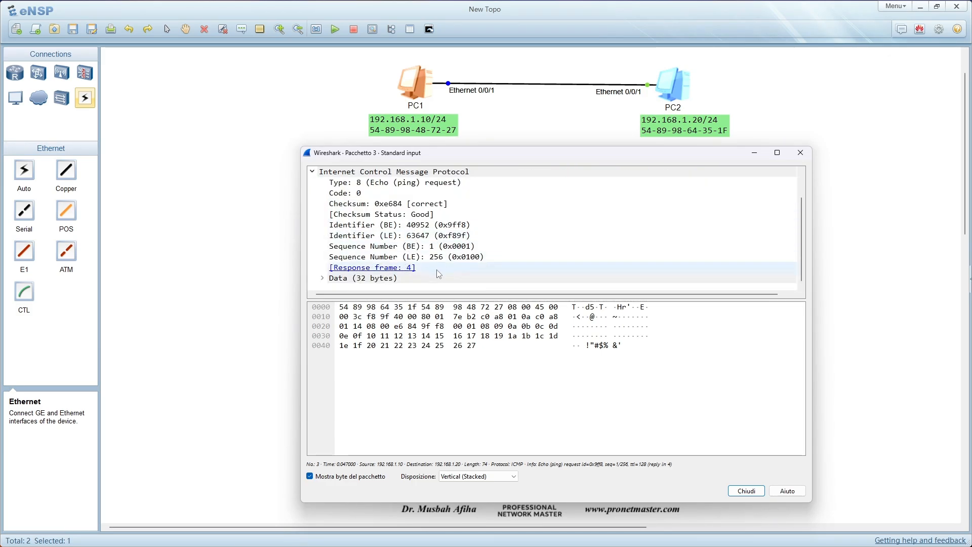
pyautogui.scroll(1, 432, 257)
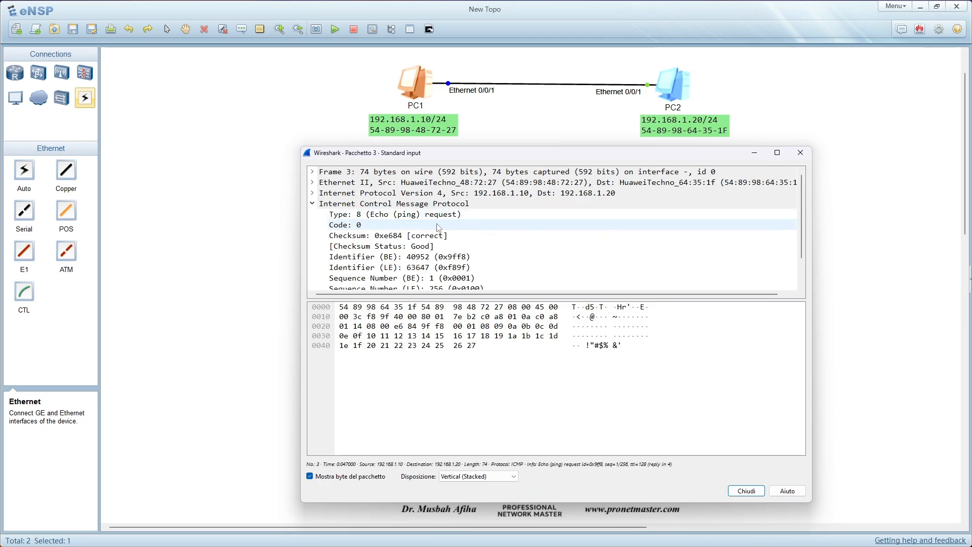
pyautogui.scroll(-1, 439, 228)
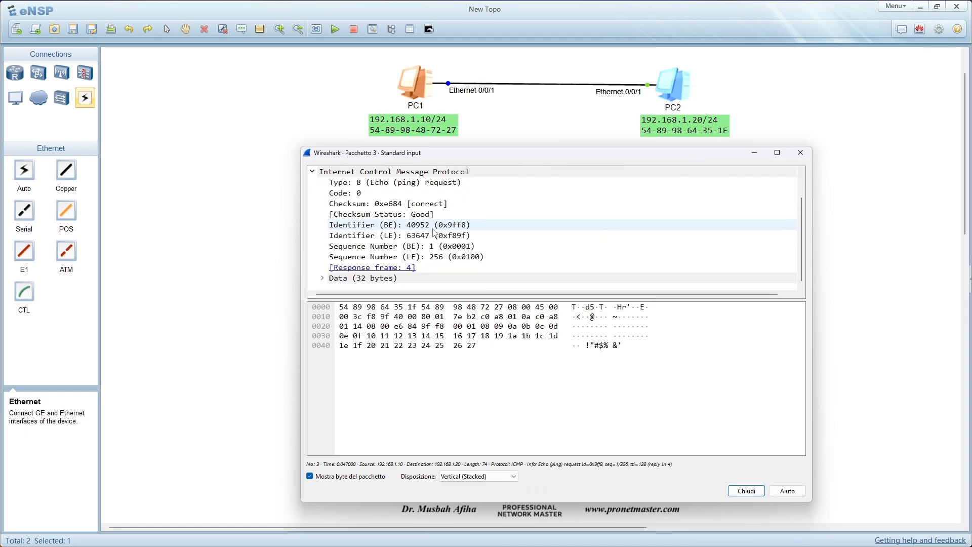
pyautogui.click(313, 172)
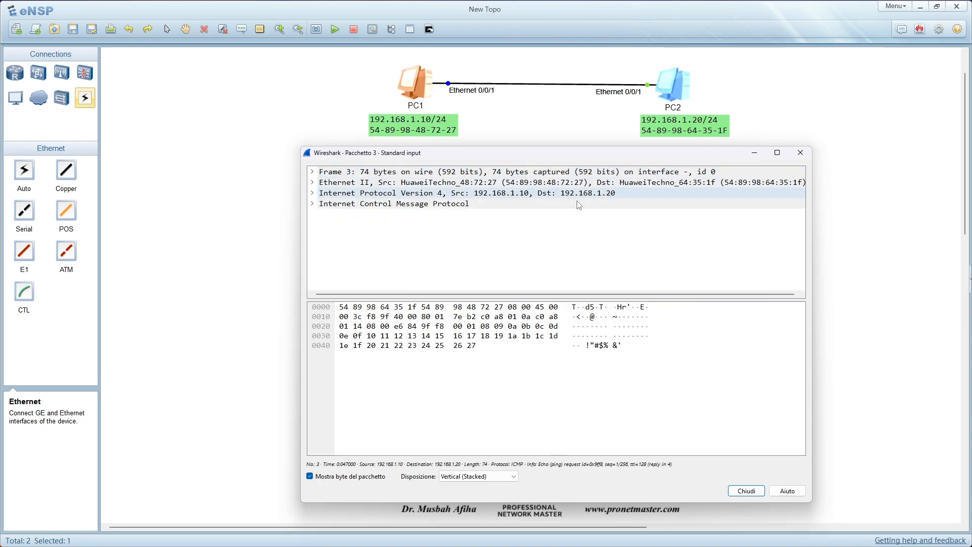
pyautogui.click(801, 153)
# - Return from the Wireshark capture to eNSP, review the sent, received and lost packets in PC1's ping statistics, and close PC1's window
pyautogui.moveTo(971, 137); pyautogui.dragTo(714, 116)
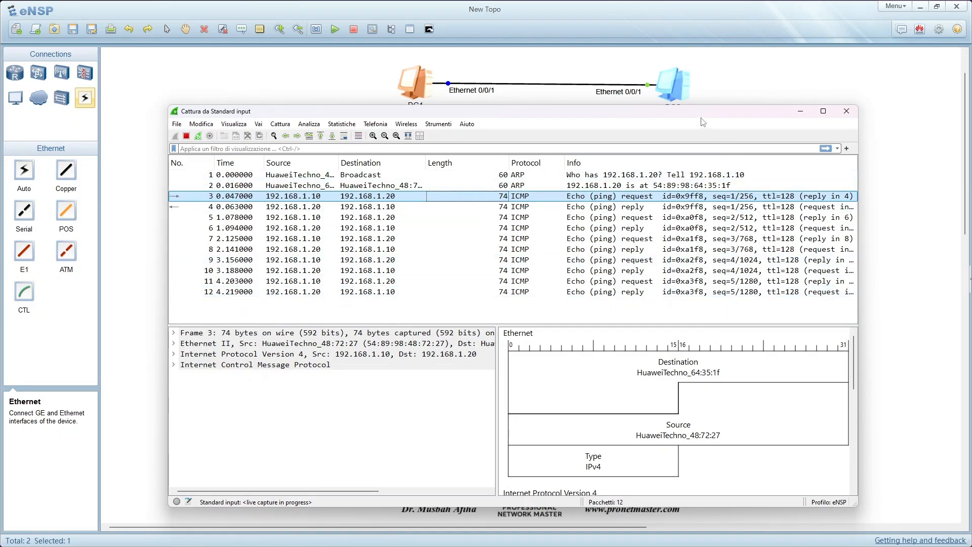
pyautogui.click(143, 120)
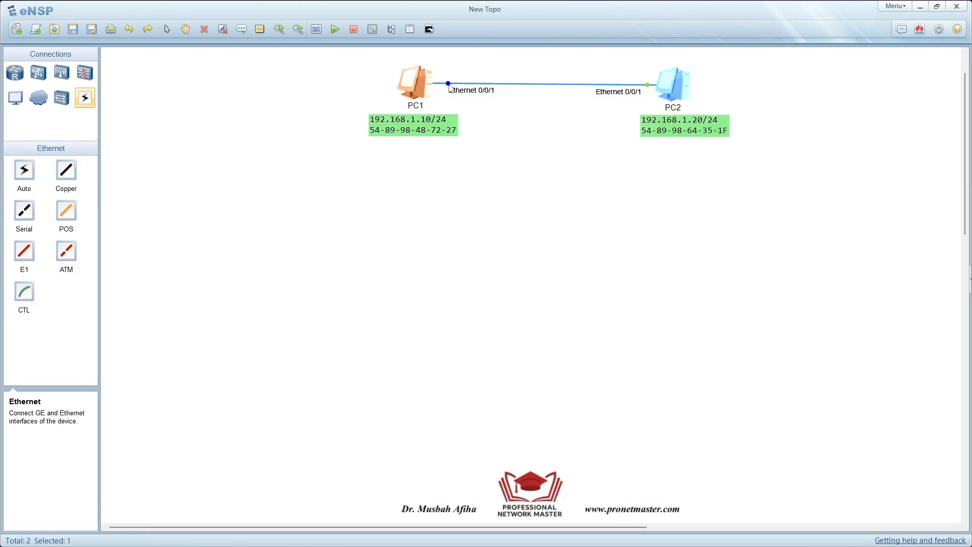
pyautogui.doubleClick(427, 86)
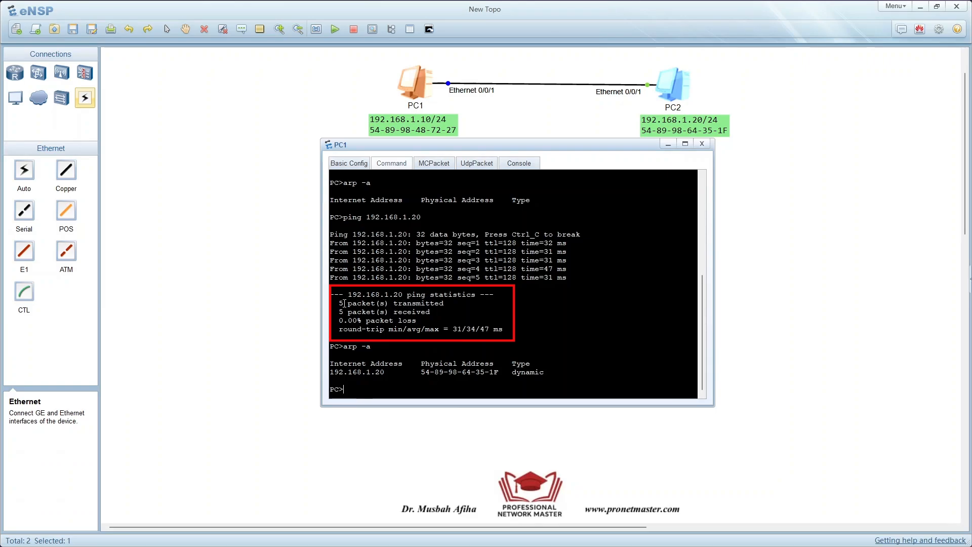
pyautogui.moveTo(339, 303); pyautogui.dragTo(456, 305)
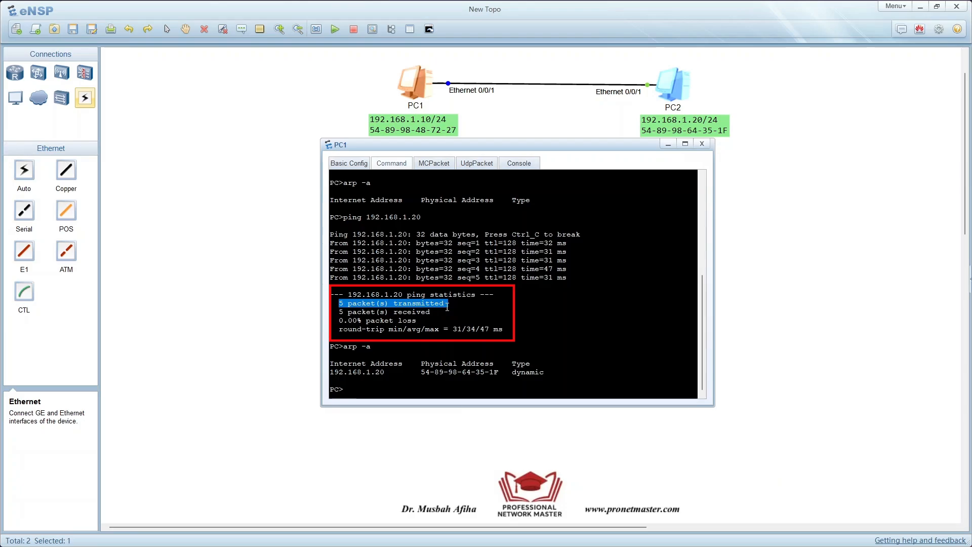
pyautogui.moveTo(338, 312); pyautogui.dragTo(434, 315)
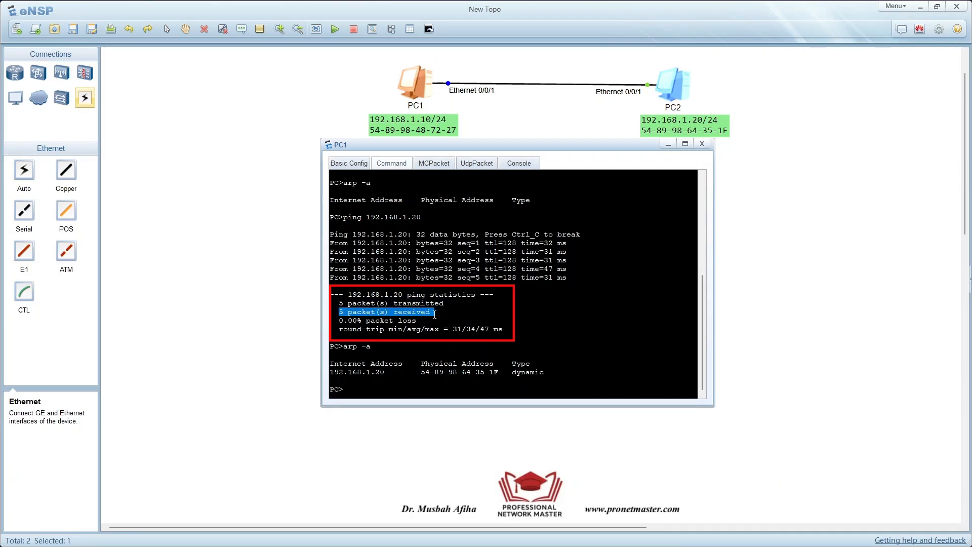
pyautogui.moveTo(366, 320); pyautogui.dragTo(420, 321)
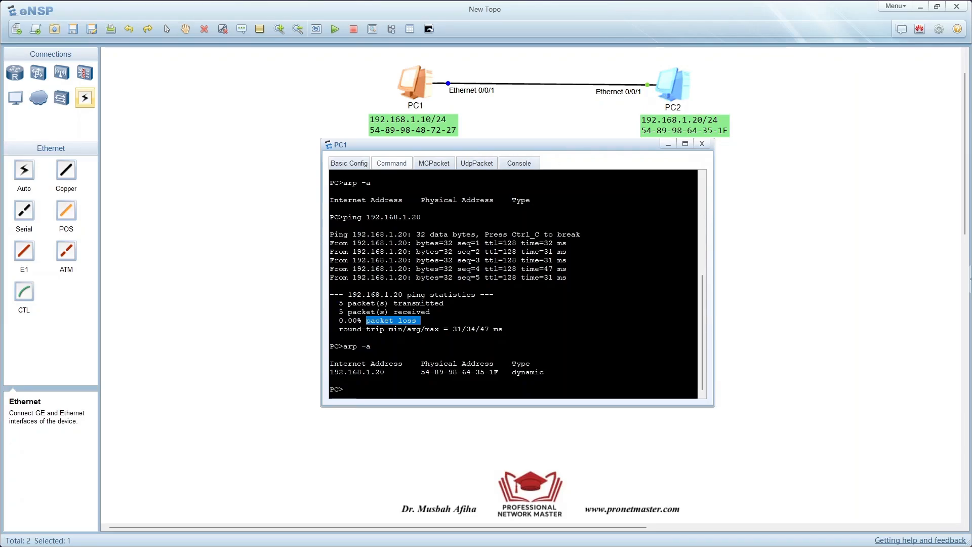
pyautogui.click(385, 387)
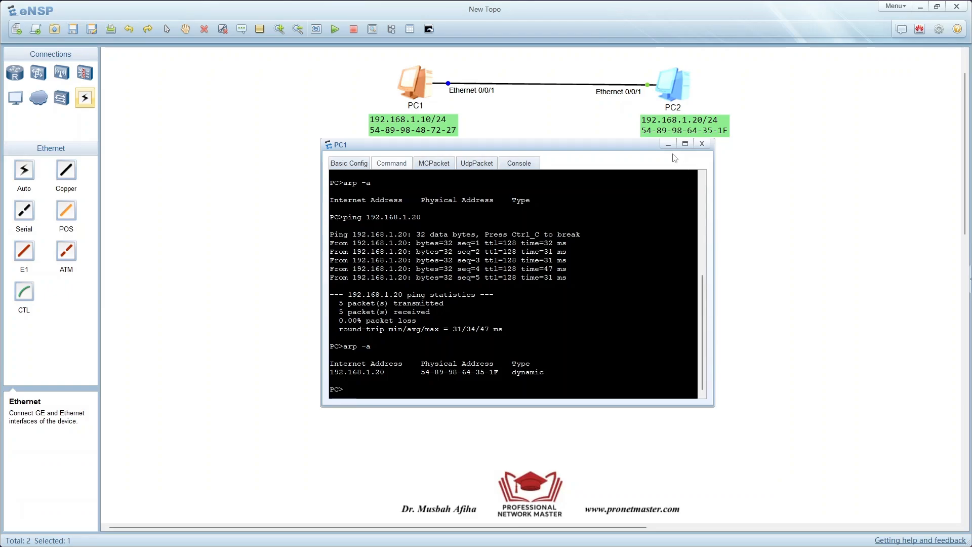
pyautogui.click(701, 143)
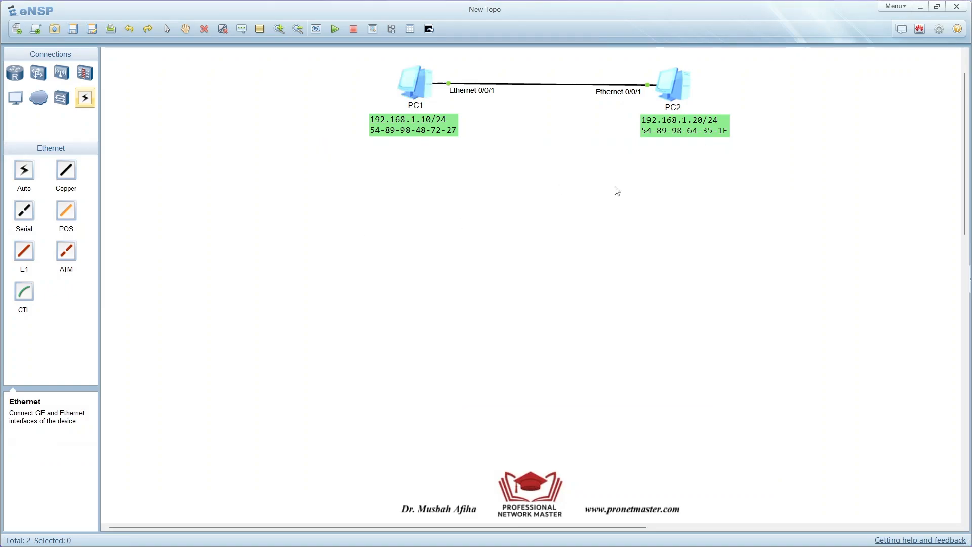